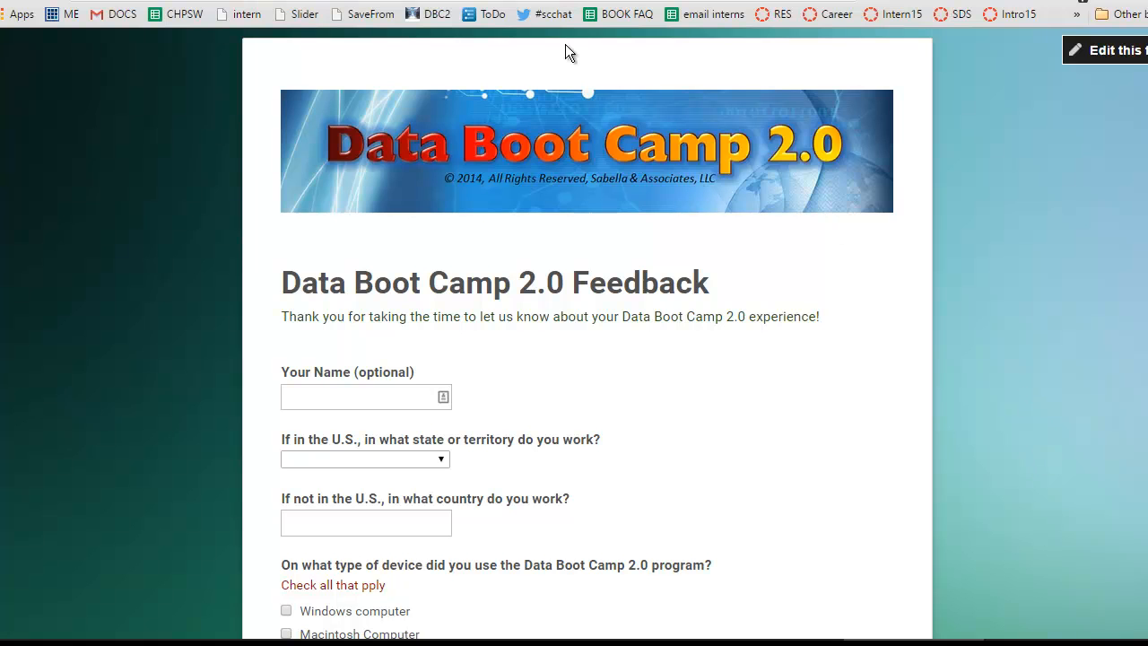
Switch to Google Drive and create a new Google Forms form.
key("ctrl+shift+Tab")
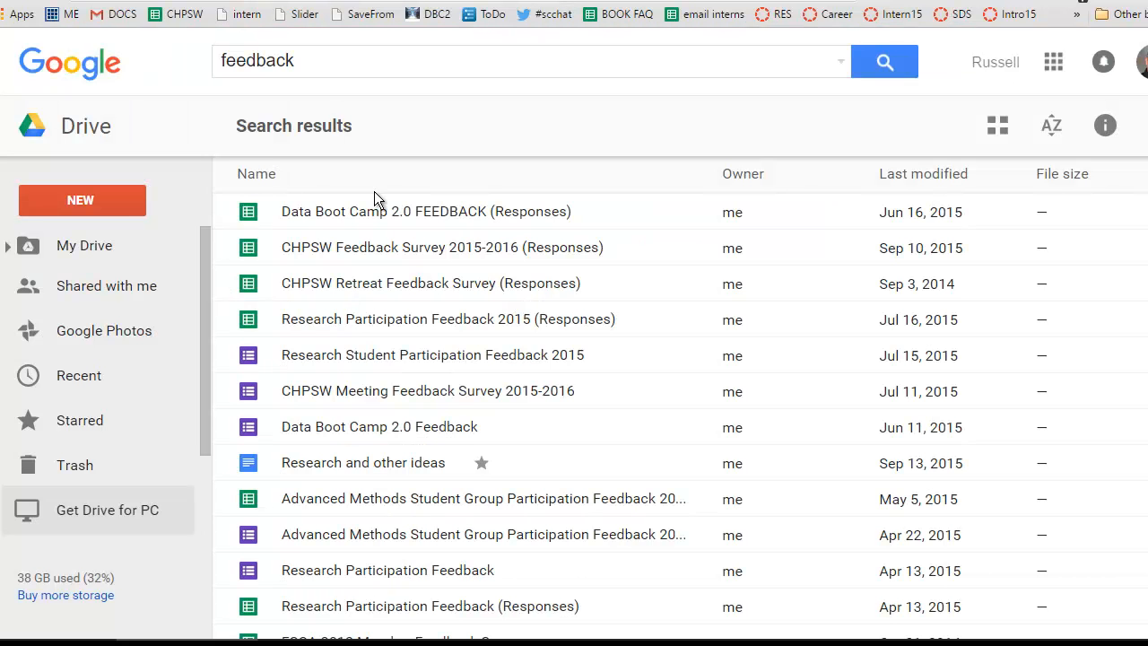
left_click(94, 203)
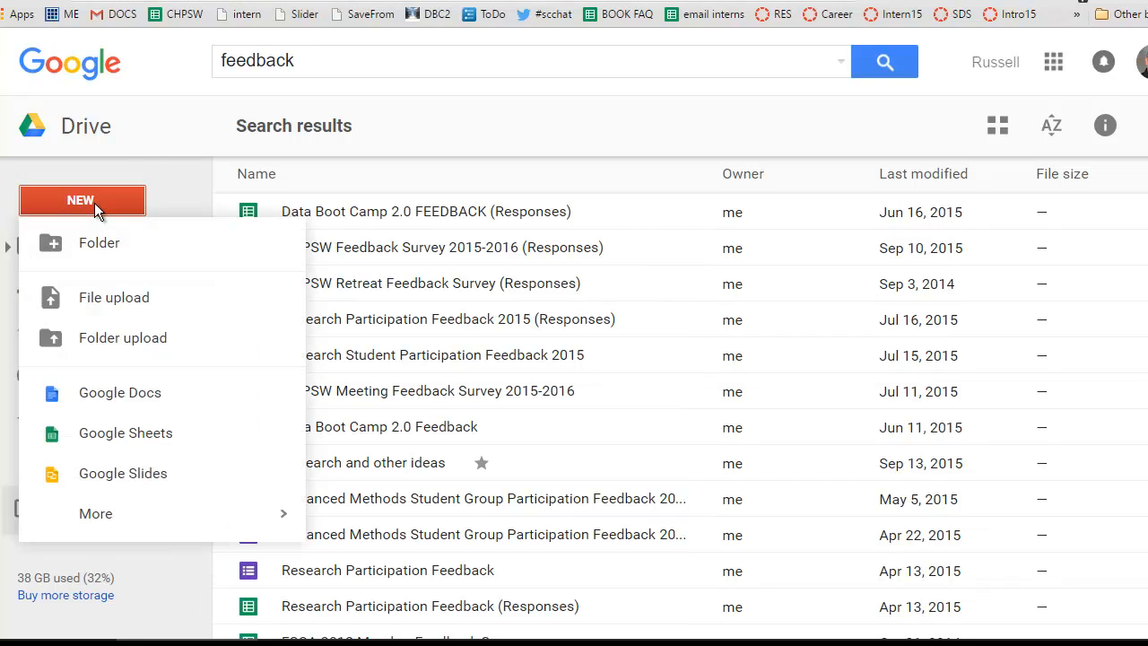
mouse_move(149, 516)
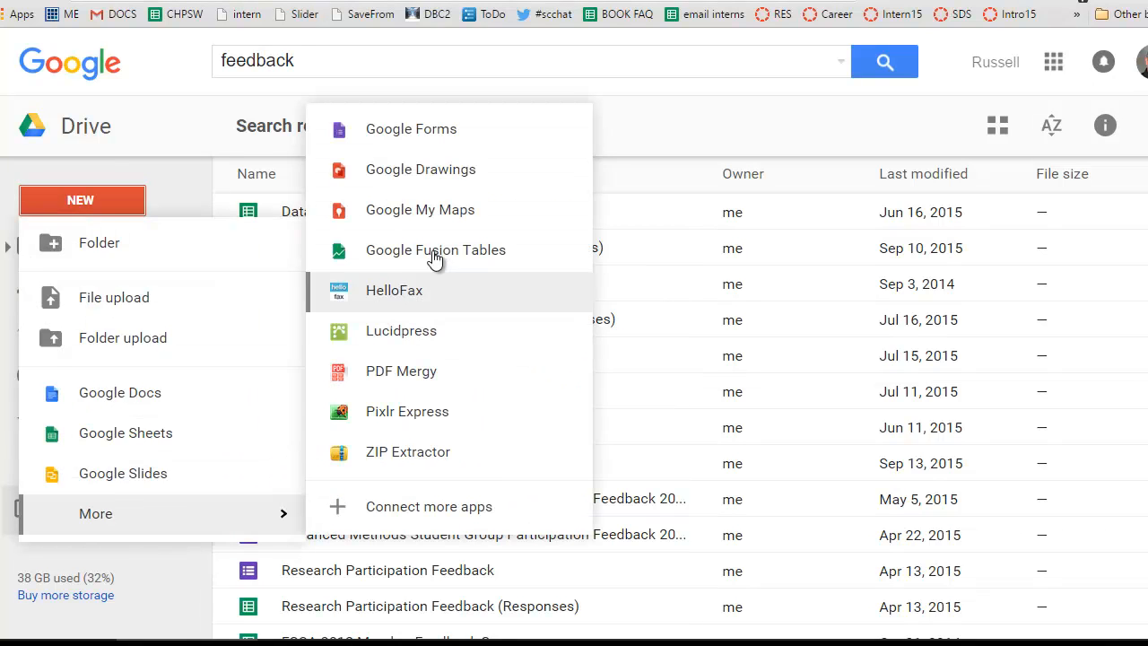
left_click(426, 135)
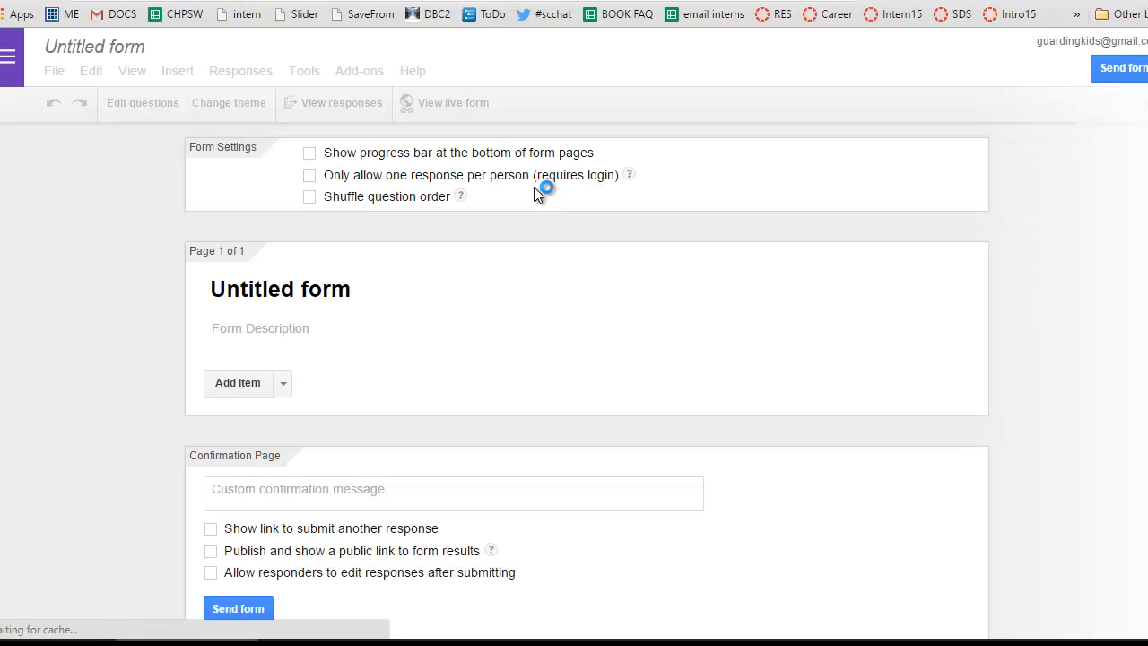
Rename the untitled form as Temp.
left_click(118, 51)
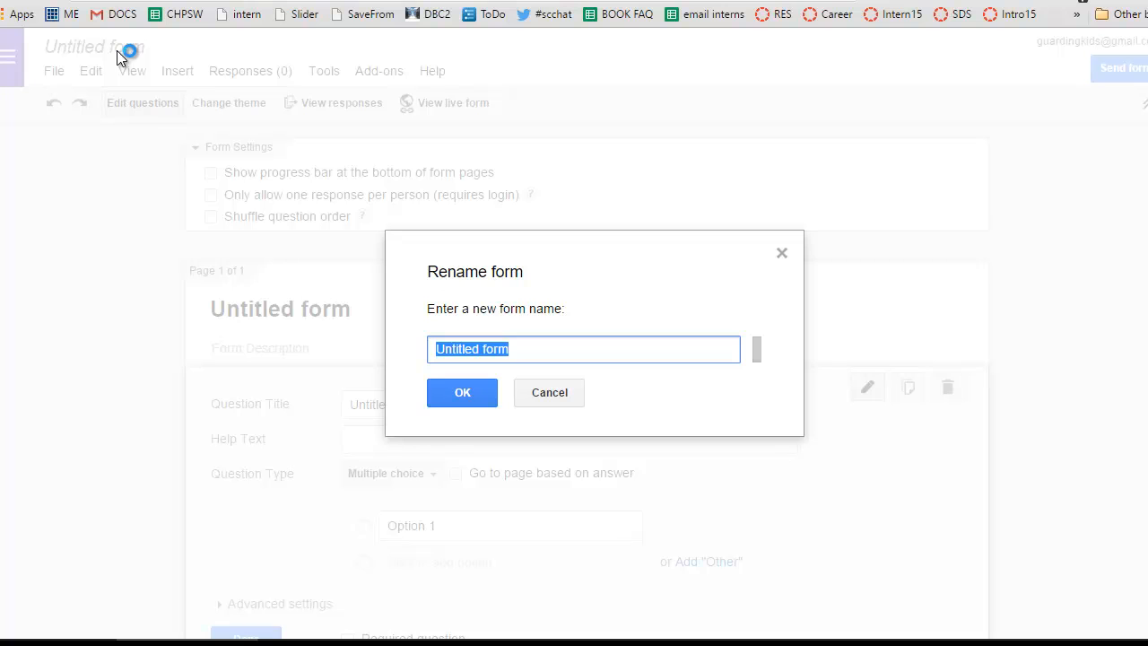
type("Temp")
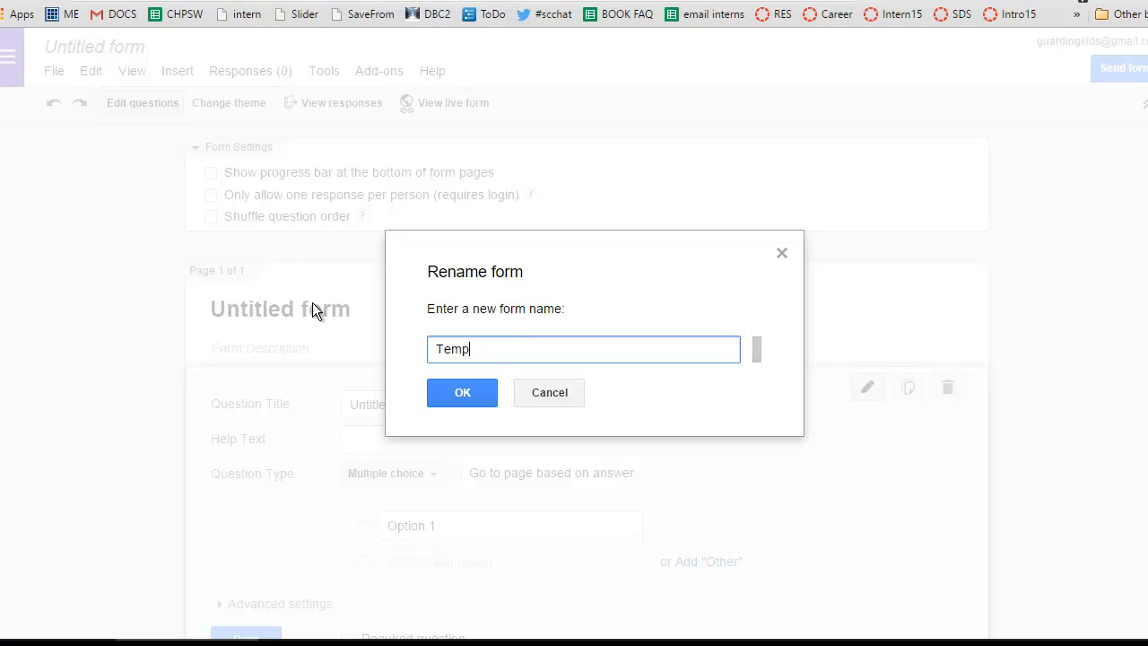
left_click(459, 392)
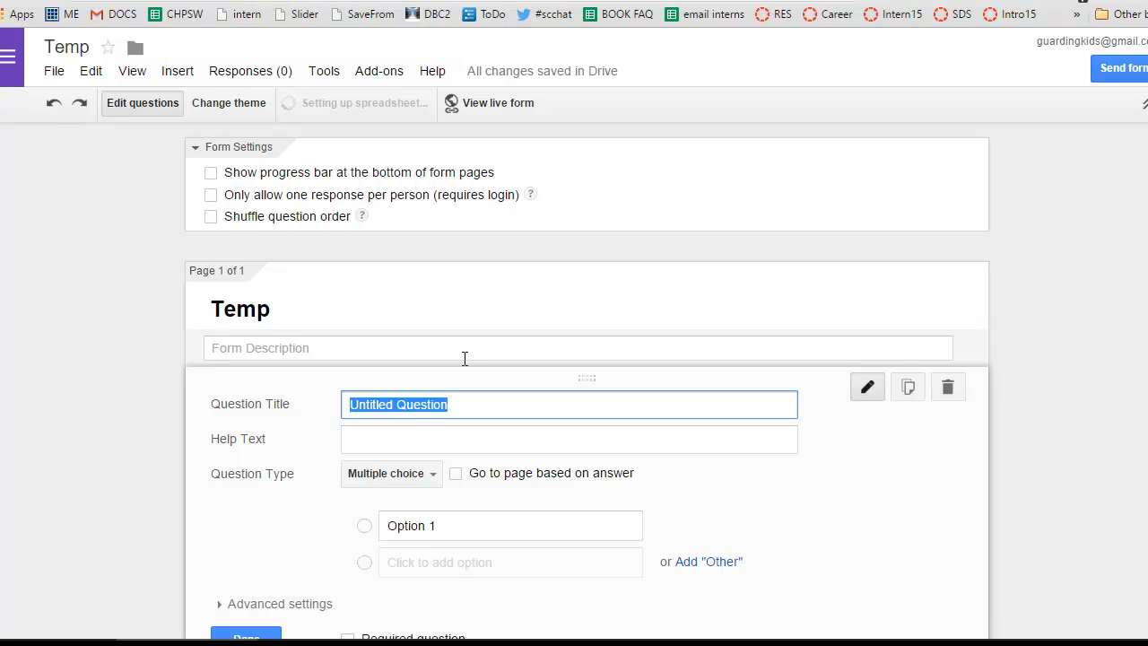
Enter the form description "This form is for demonstration purposes in customizing a theme.".
left_click(446, 350)
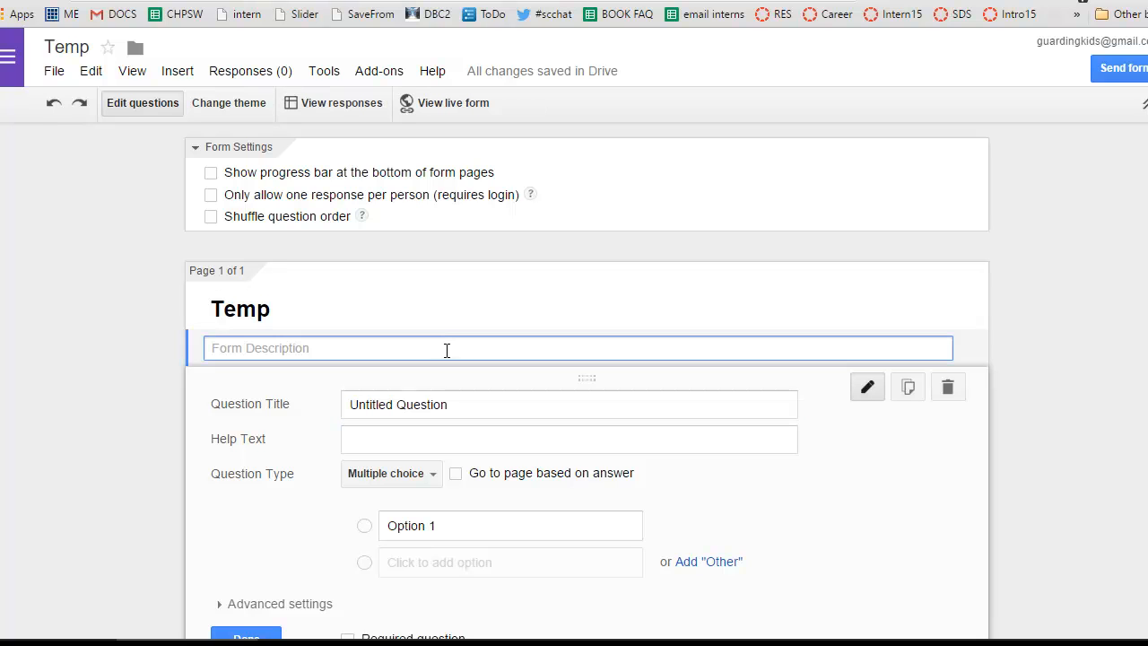
type("This form ")
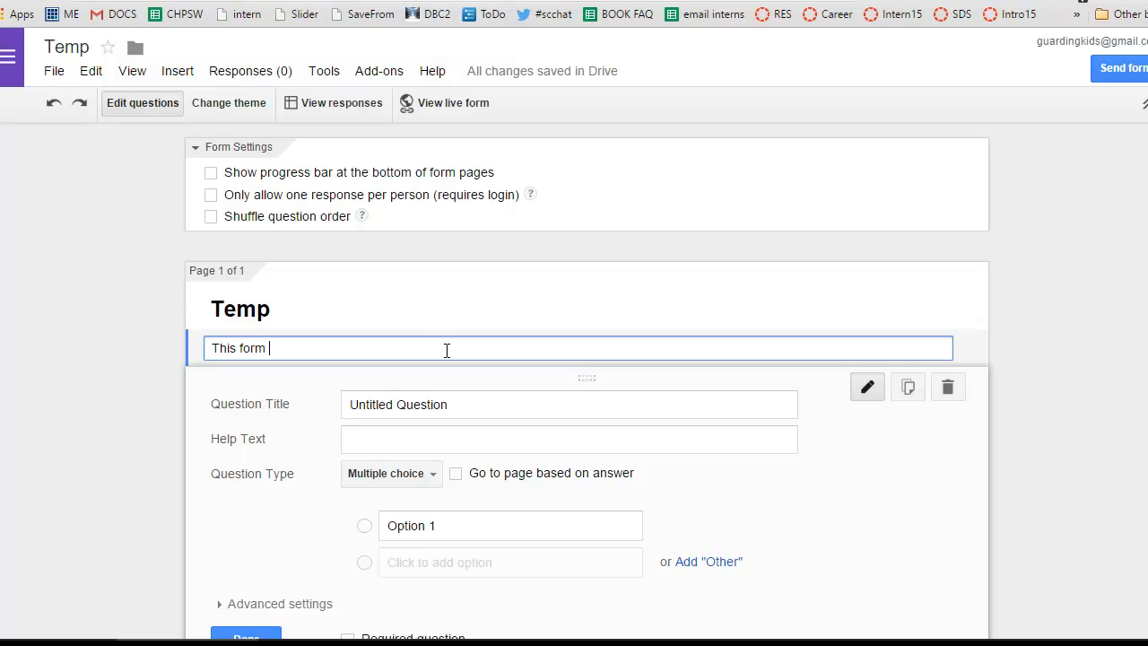
type("is for demonstration purposes")
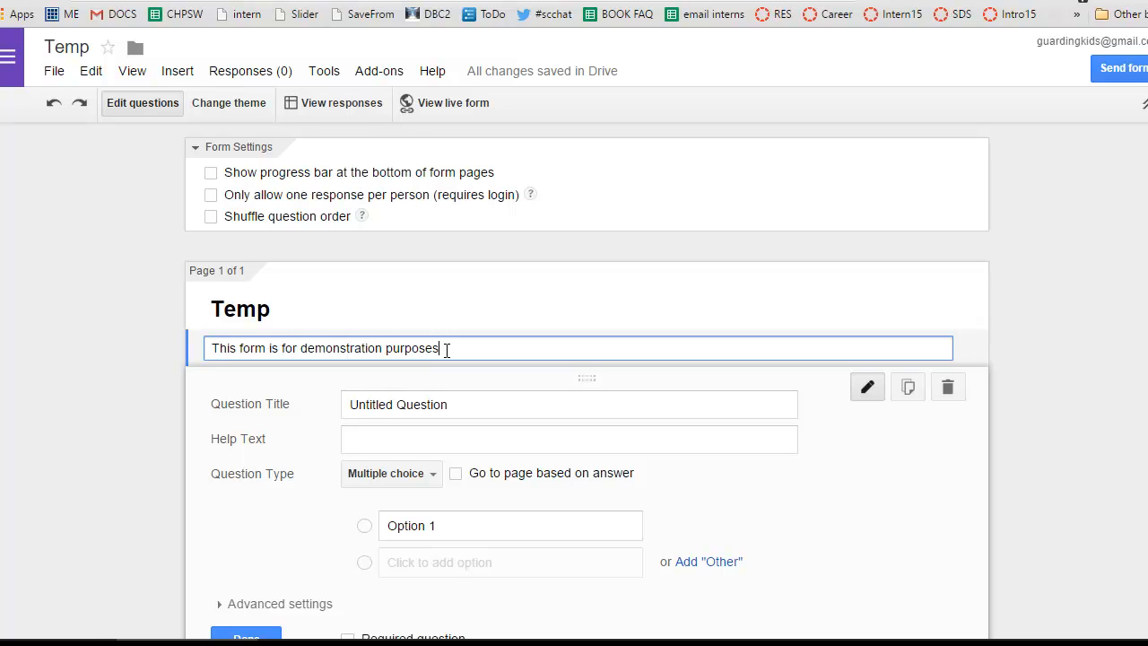
type(" in customizing a theme.")
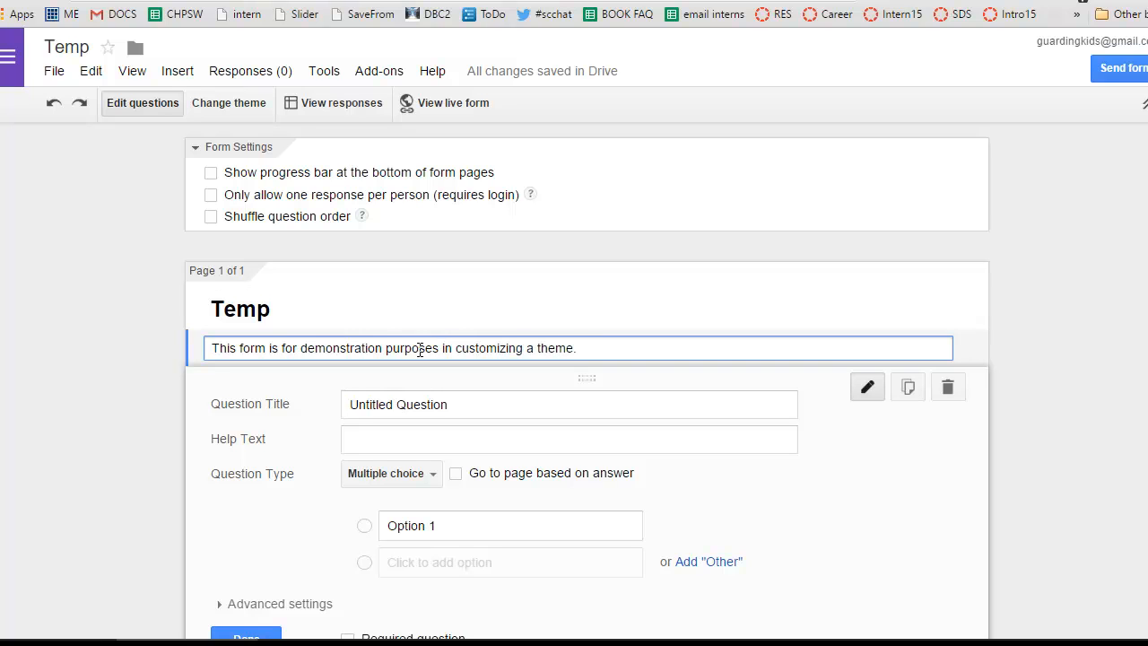
Replace the first question's placeholder title with "First Name".
left_click(461, 406)
left_click_drag(461, 406, 325, 410)
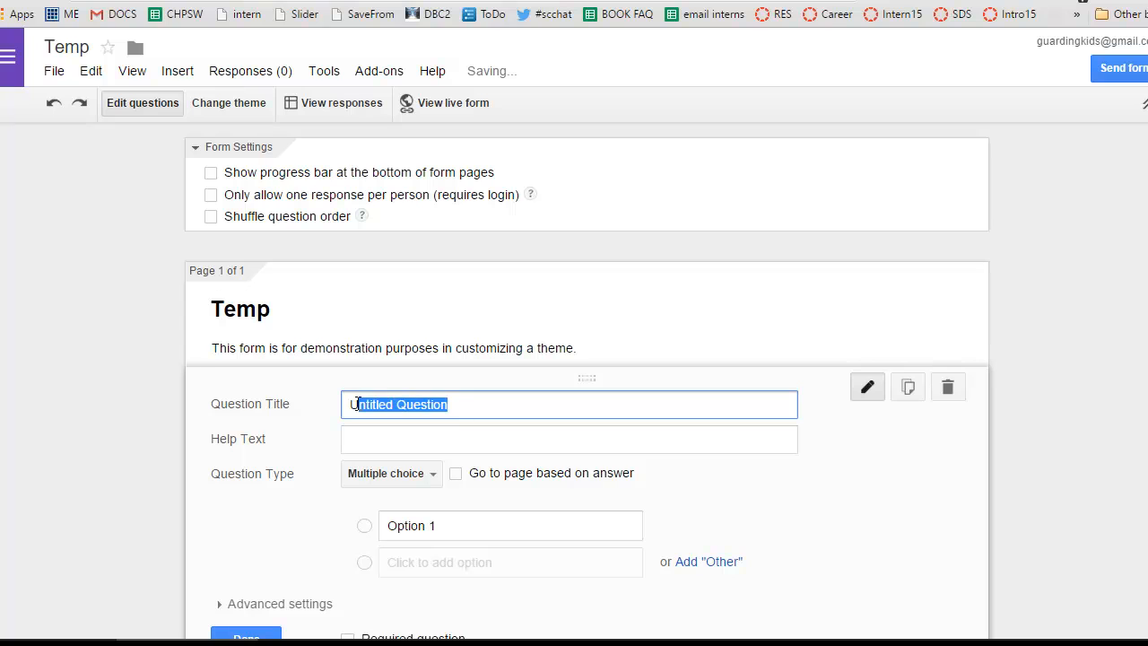
type("First Name")
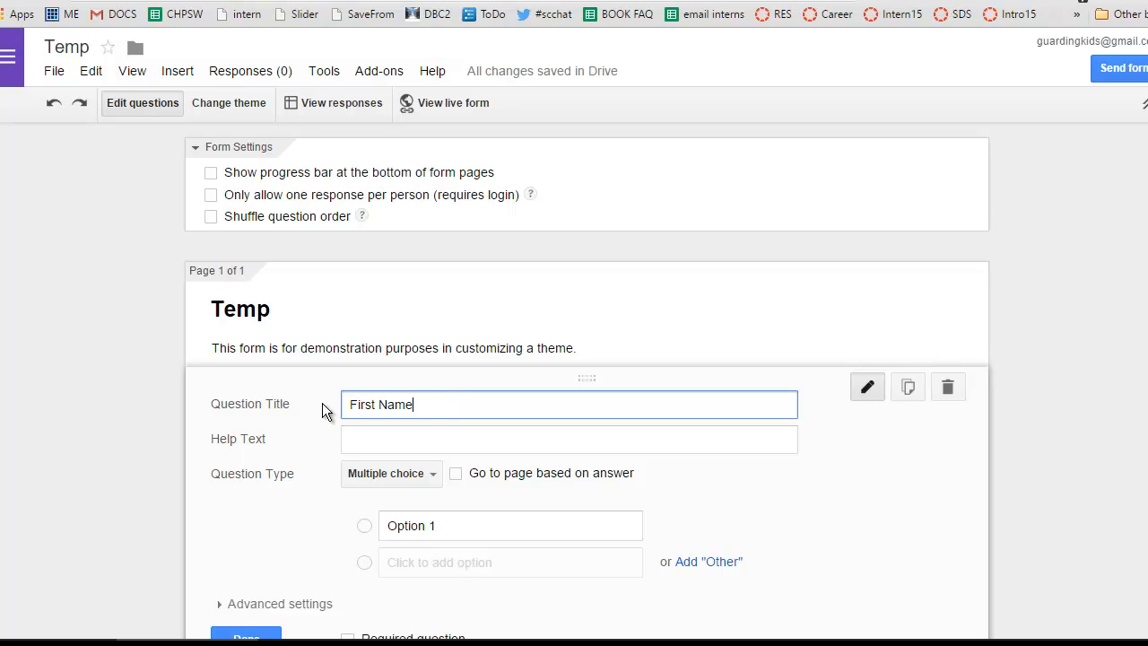
Add the help text "This question is optional unless you want to enter our drawing, then it's required." to the First Name question.
key("Tab")
type("The")
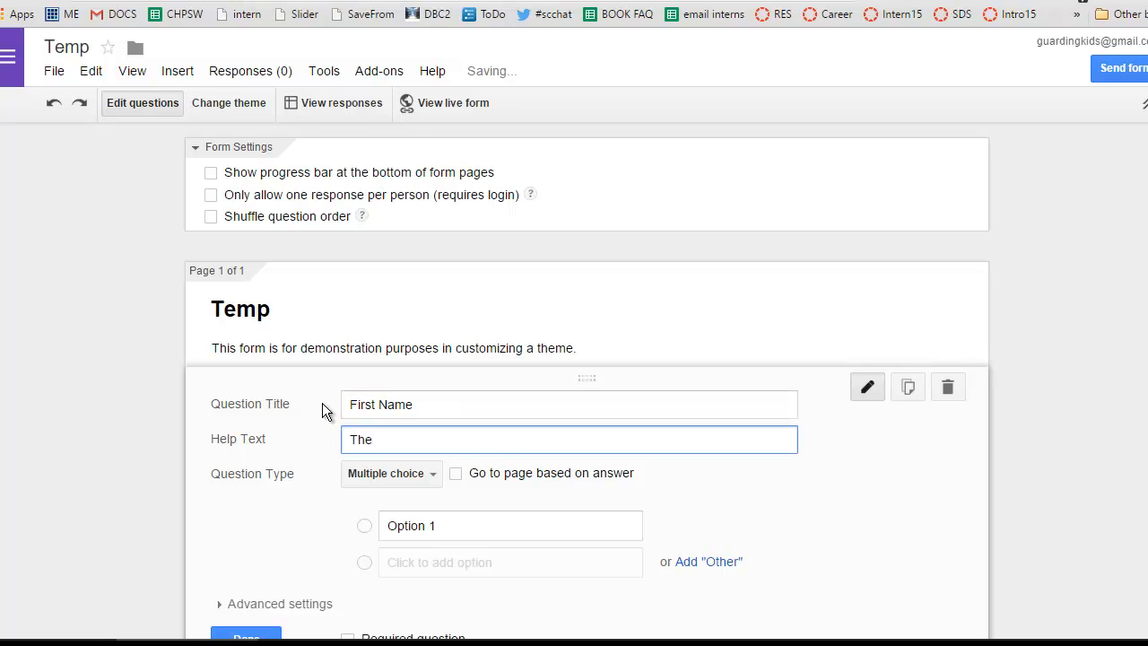
key("BackSpace")
type("is question is o")
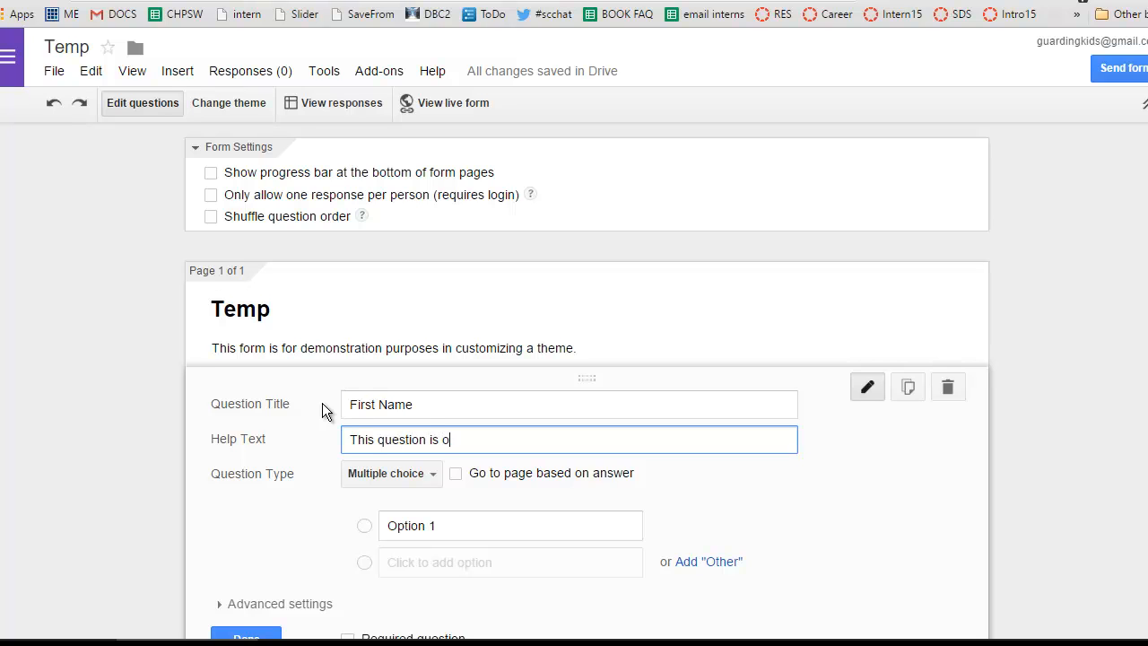
type("ptional unless you want to ent")
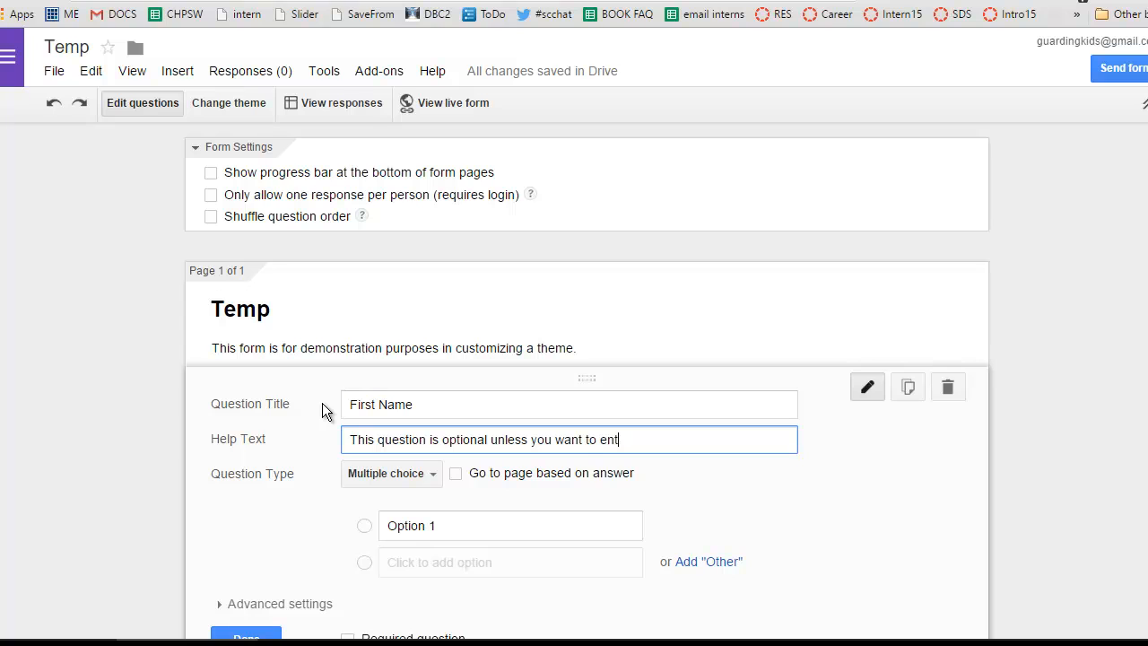
type("er our drawing, then it's")
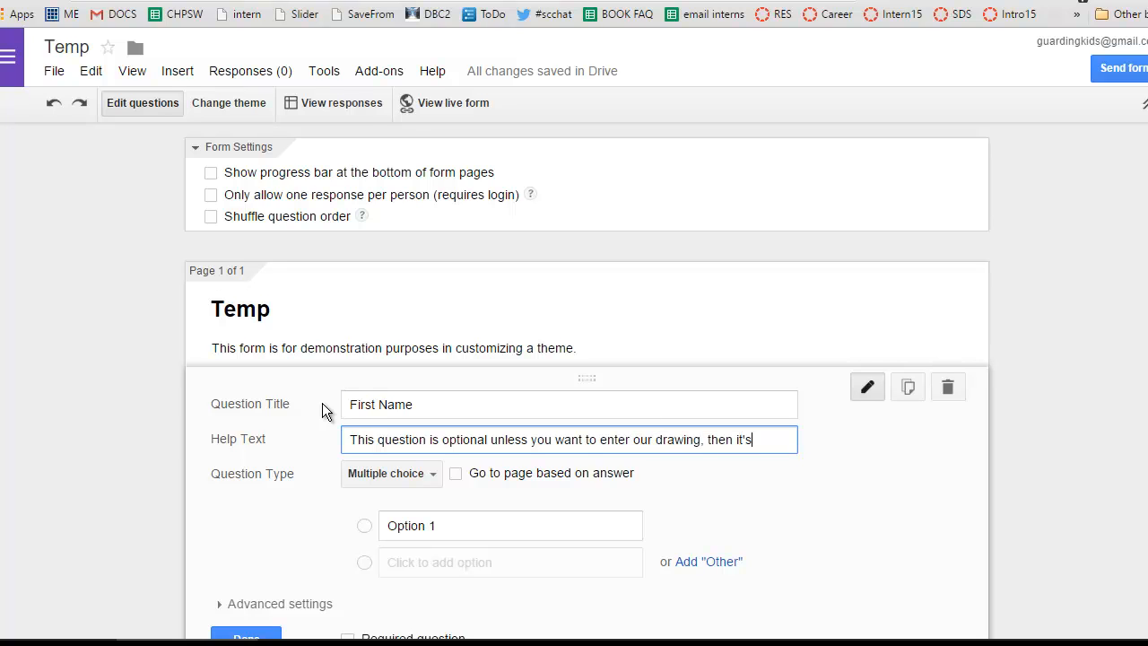
type(" required.")
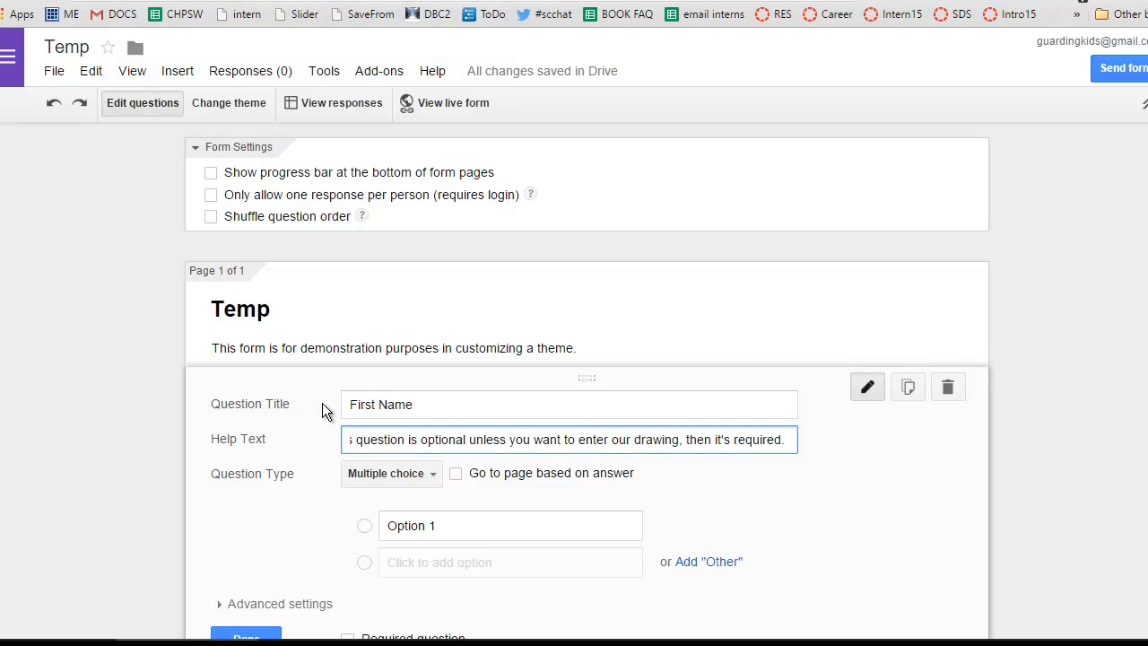
Set the First Name question's type to Text and finish editing the question.
left_click(395, 475)
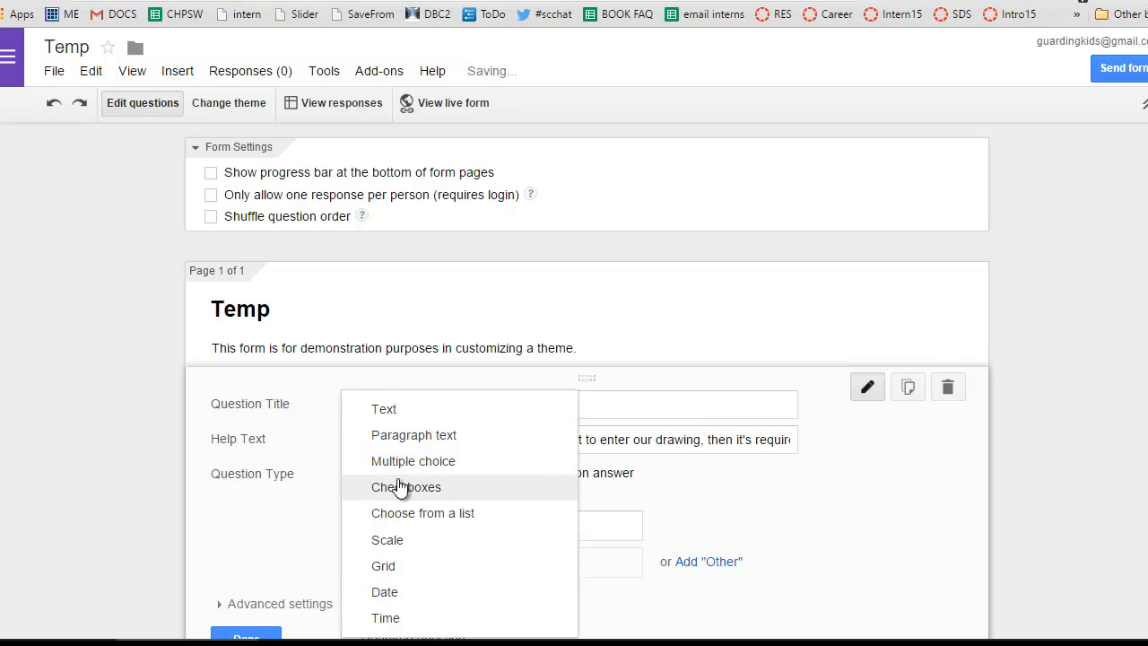
left_click(397, 414)
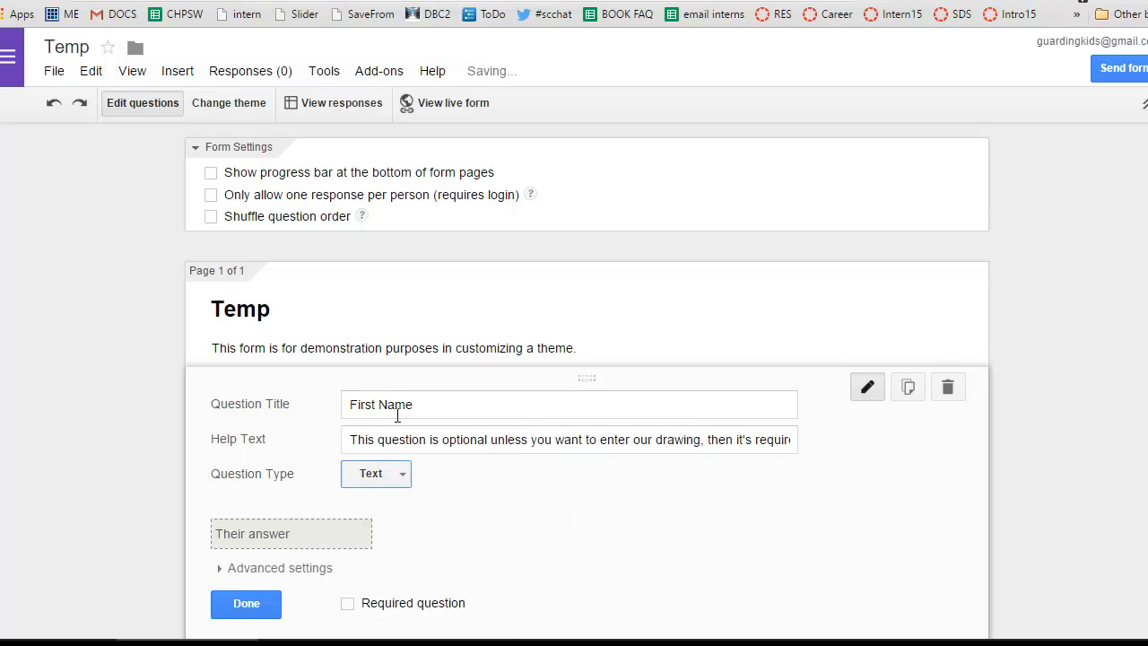
left_click(266, 610)
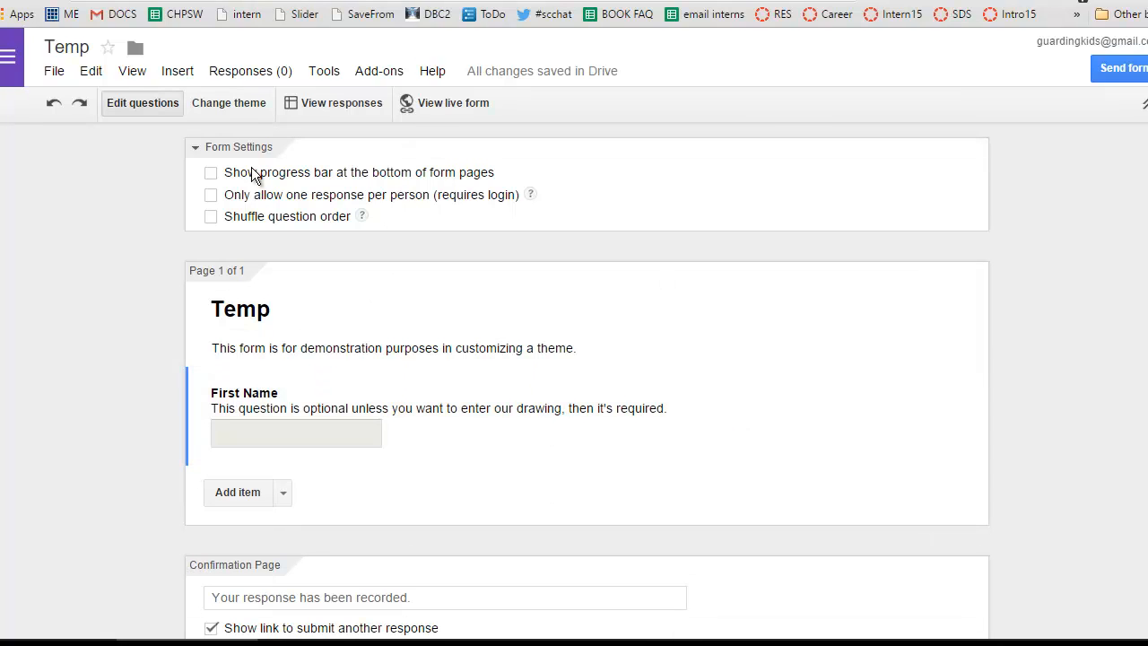
Start customizing the form's Basic theme and open the image chooser for its header.
left_click(228, 103)
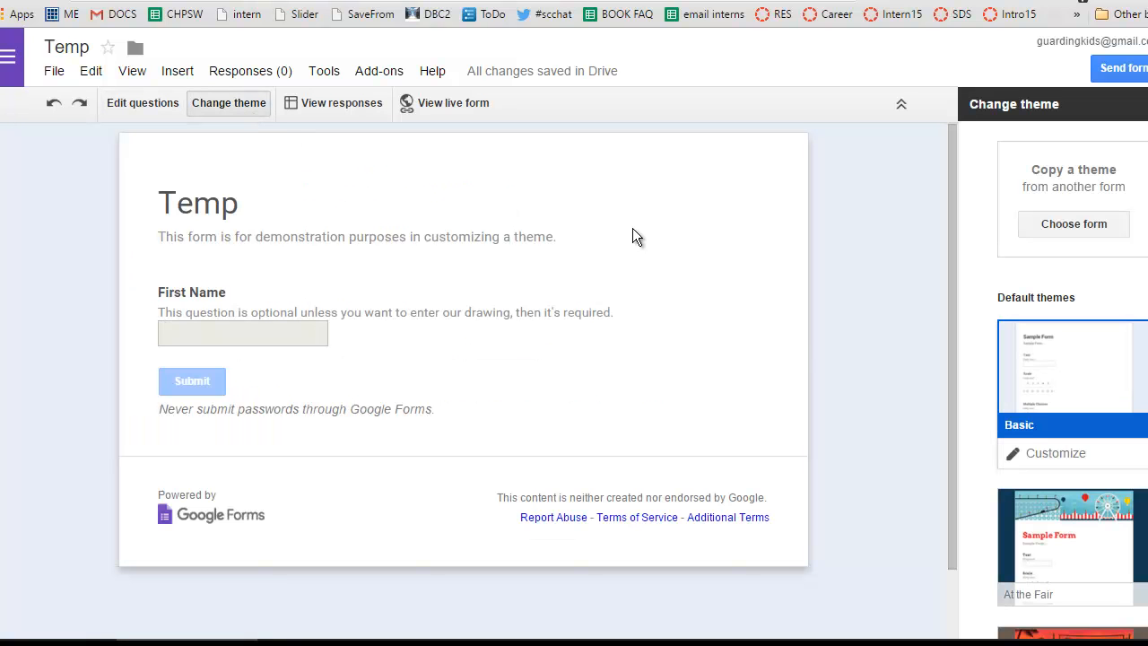
scroll(1072, 377, "down", 3)
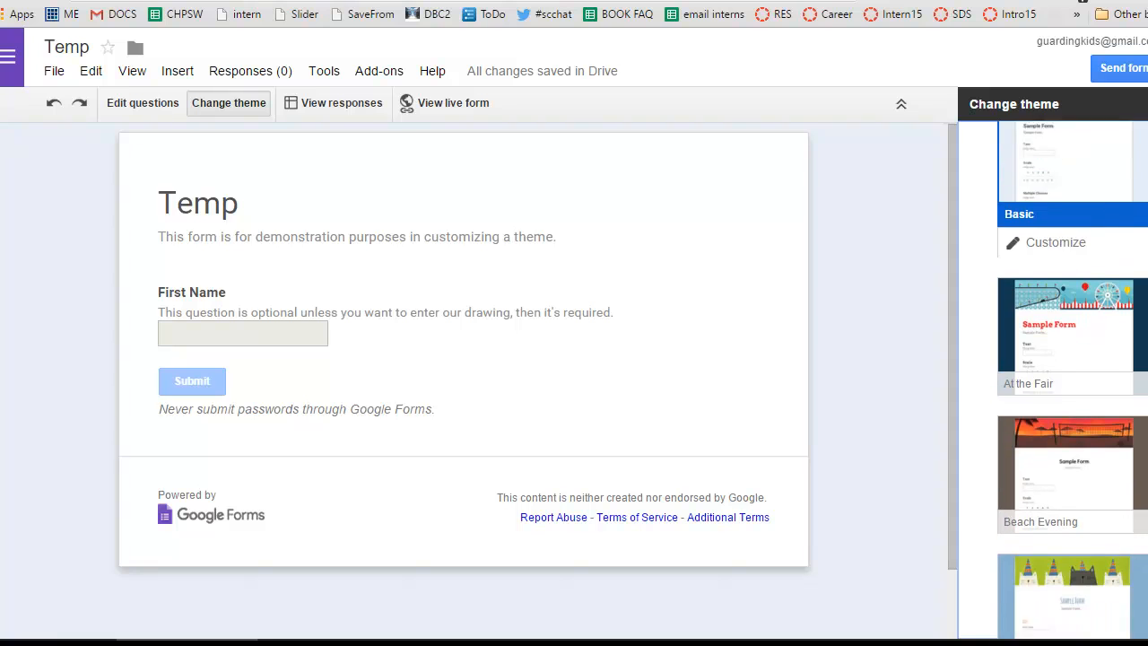
scroll(1073, 377, "down", 2)
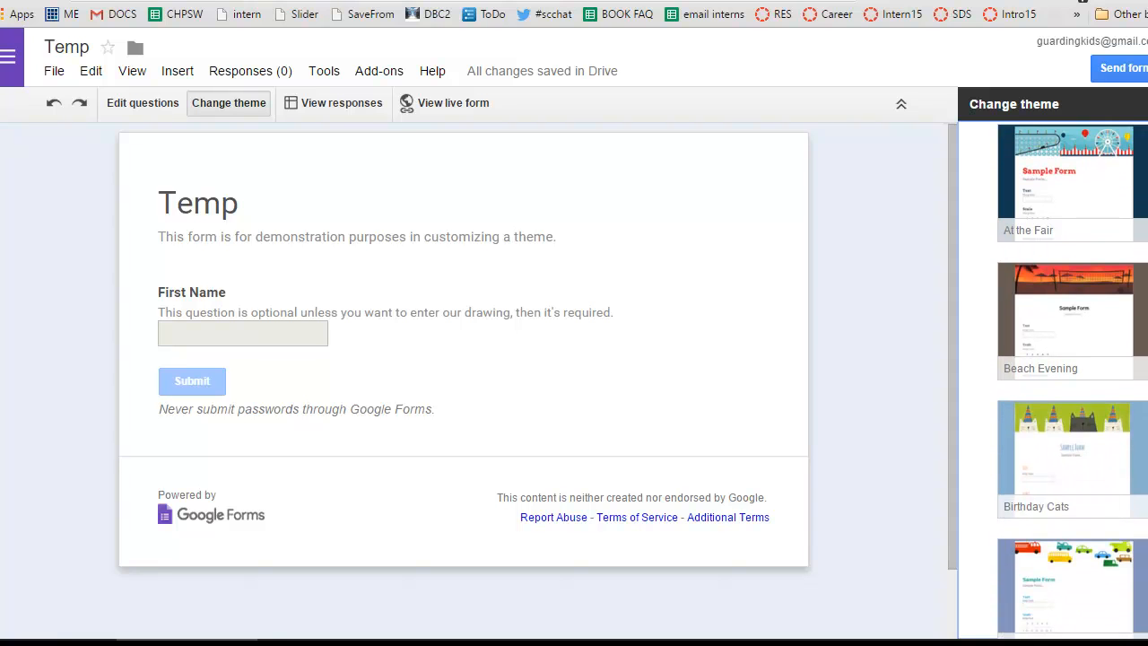
scroll(1073, 376, "down", 4)
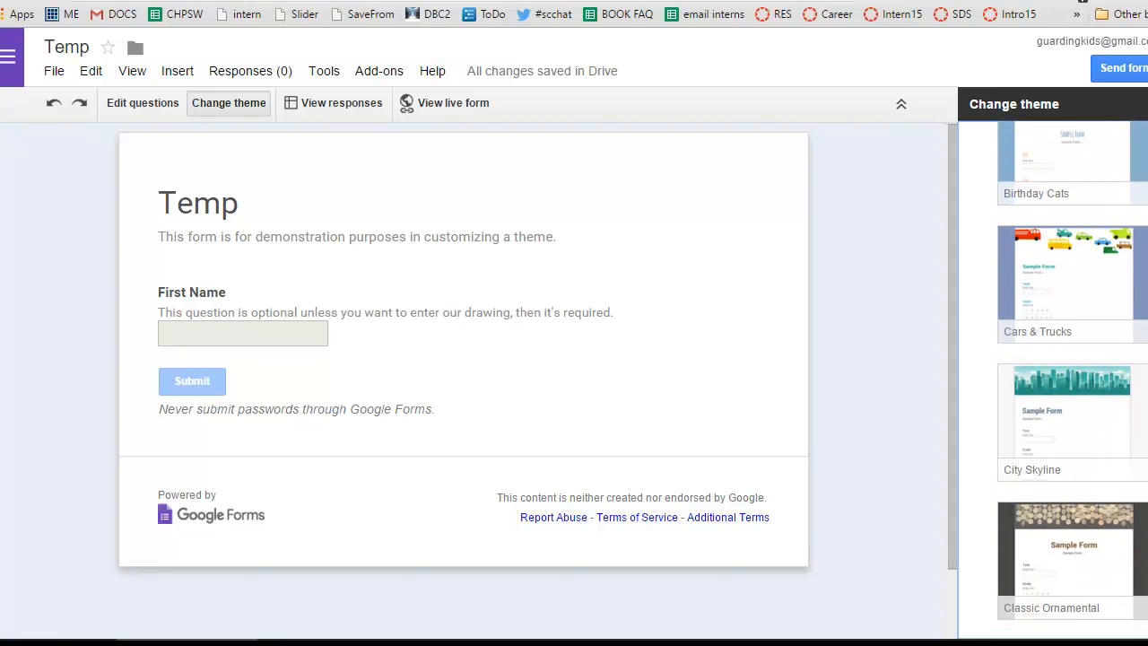
scroll(1073, 377, "up", 7)
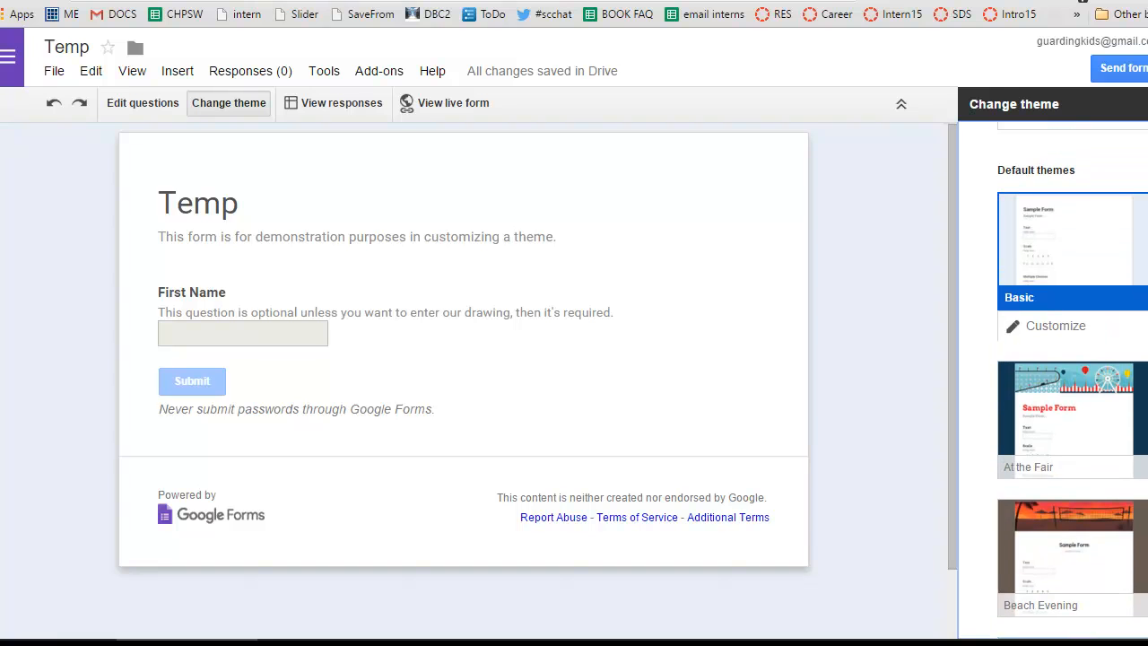
left_click(1058, 329)
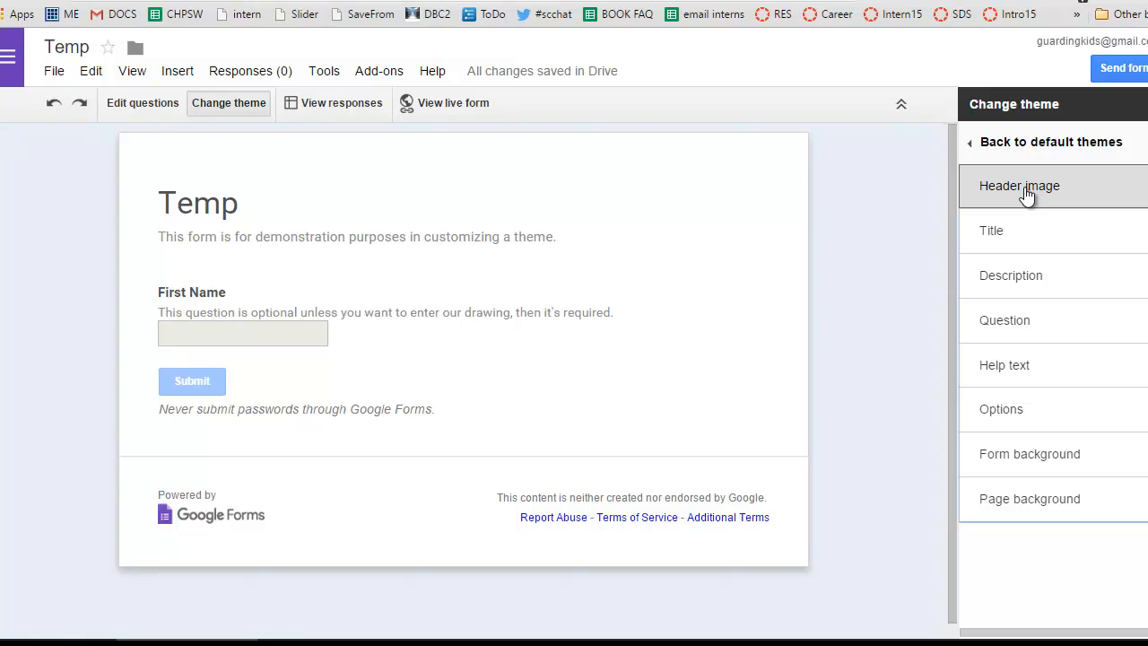
left_click(1027, 193)
left_click(1025, 228)
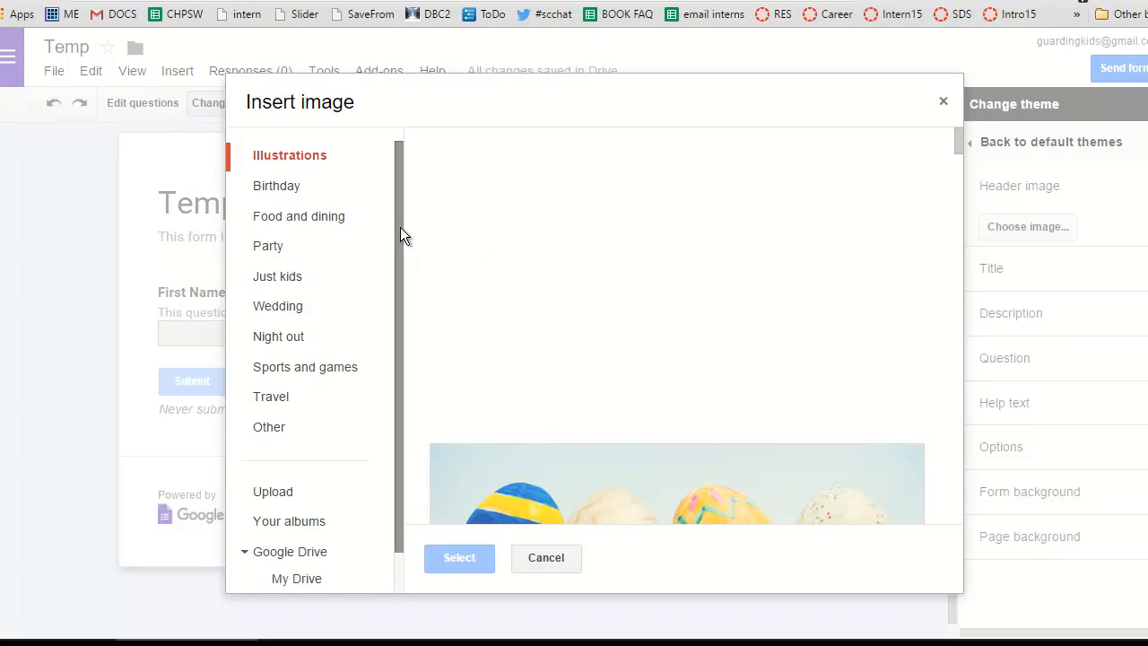
Browse the supplied header images in the Just kids and Party categories.
mouse_move(399, 226)
left_mouse_down()
mouse_move(399, 273)
mouse_move(399, 231)
left_mouse_up()
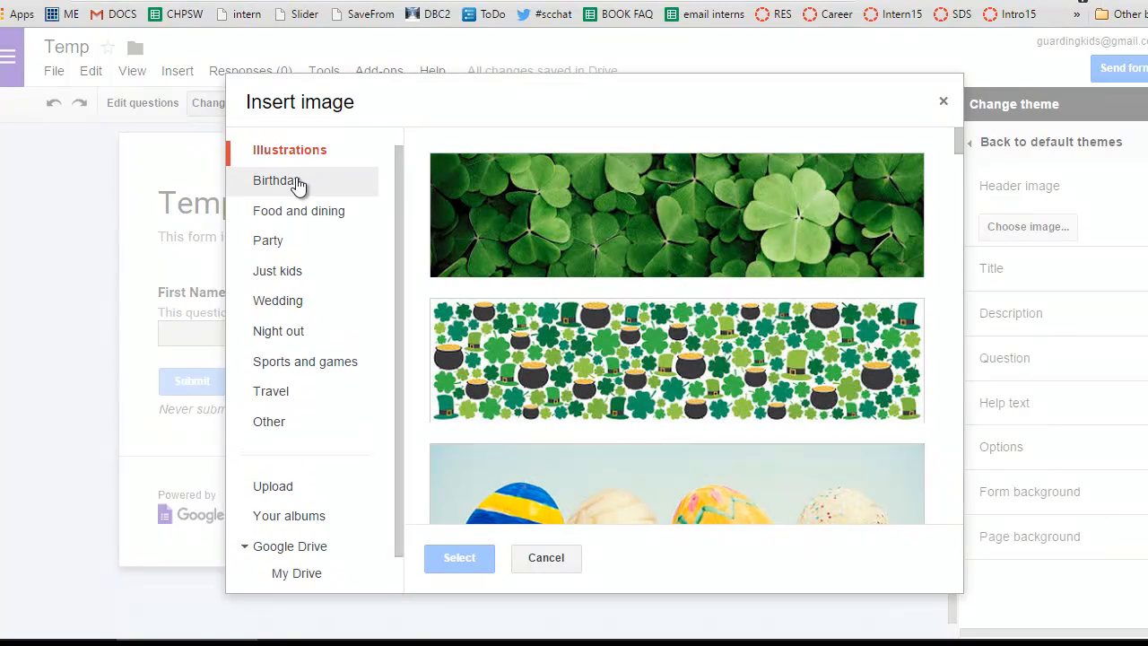
left_click(292, 279)
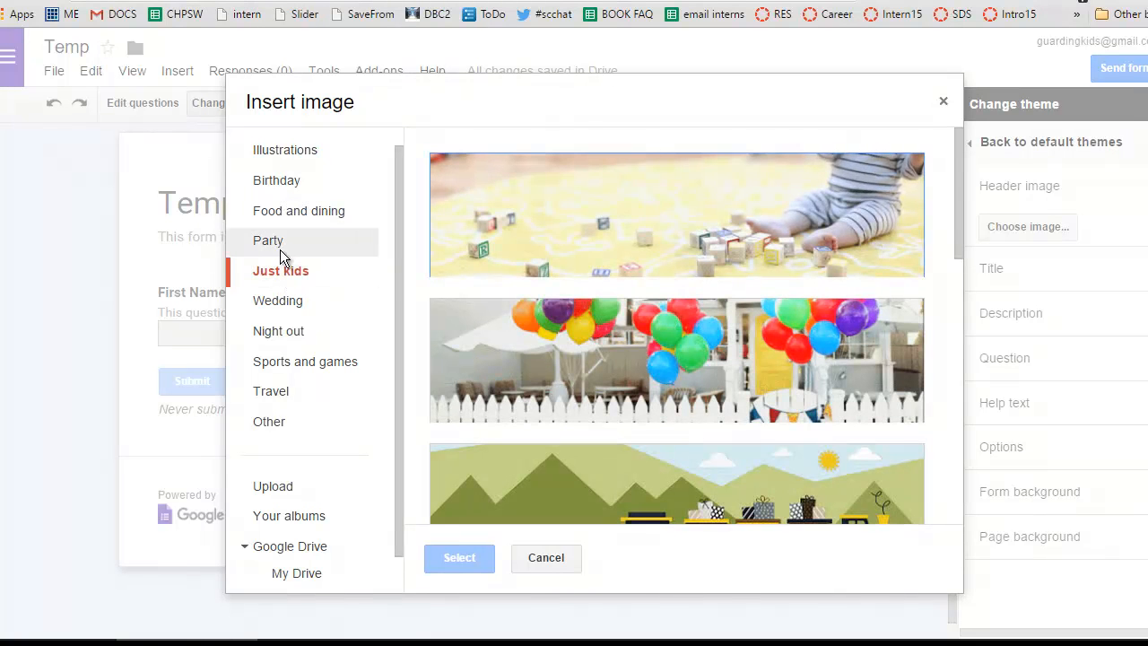
left_click(280, 249)
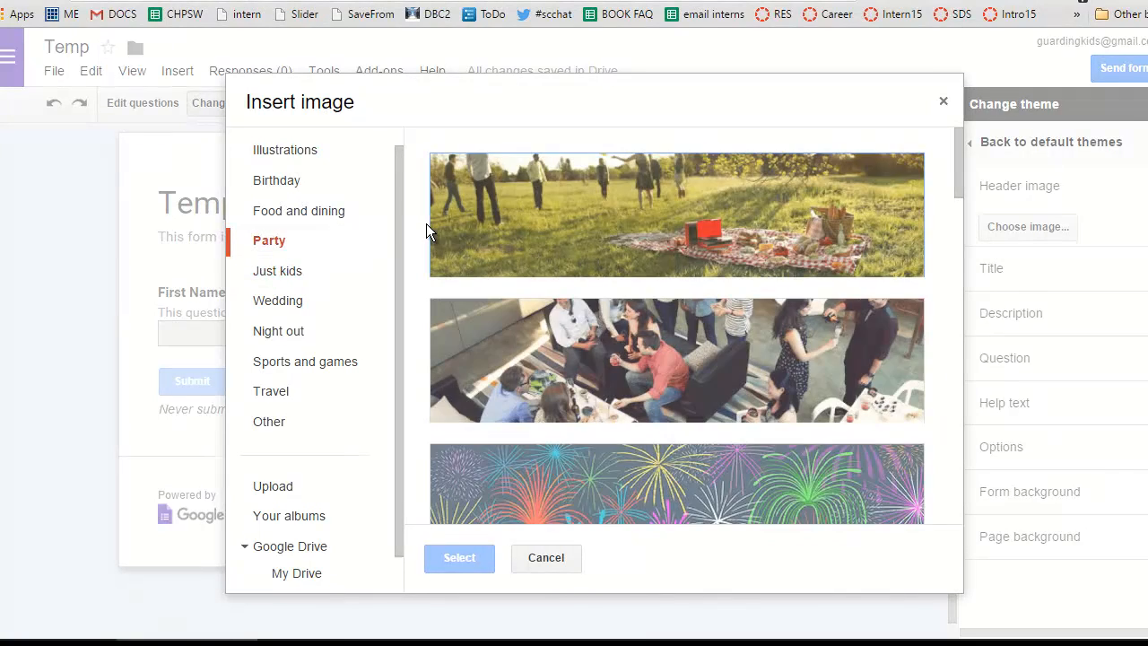
left_click_drag(404, 233, 395, 290)
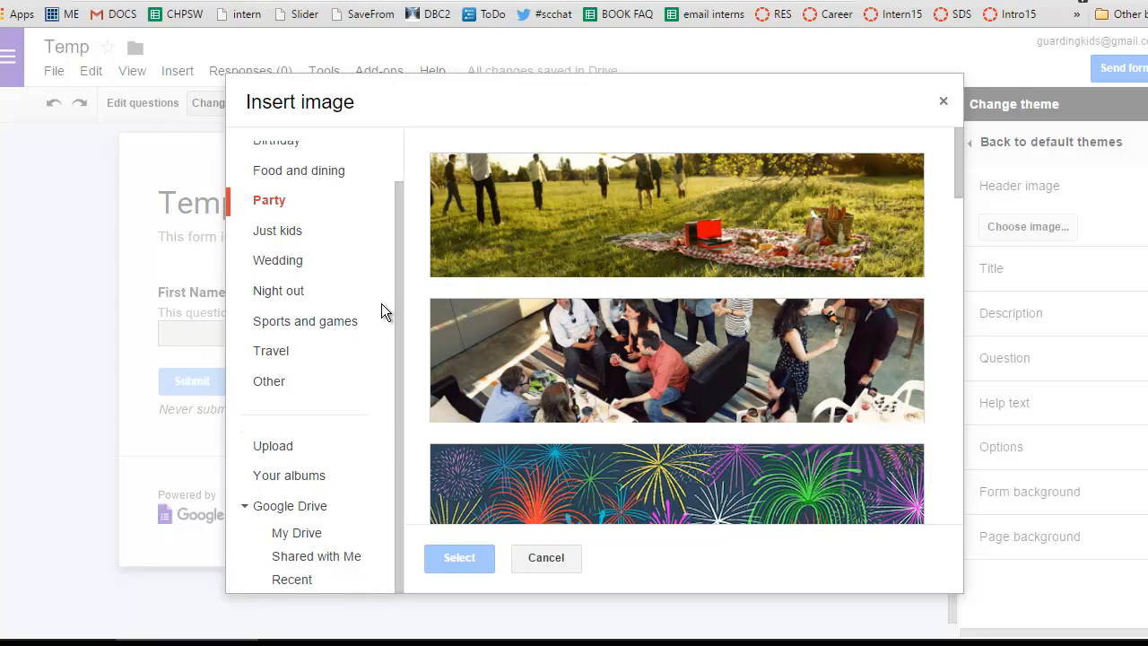
Upload the image file dbc2 header from the computer as the form's header image.
left_click(281, 448)
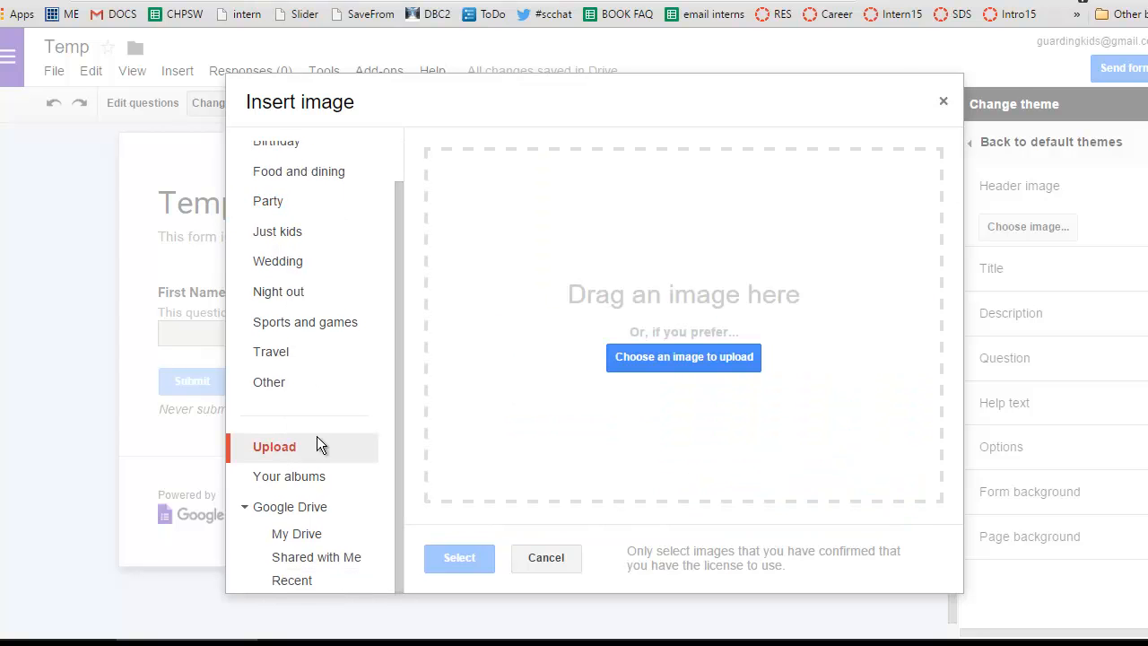
left_click(711, 356)
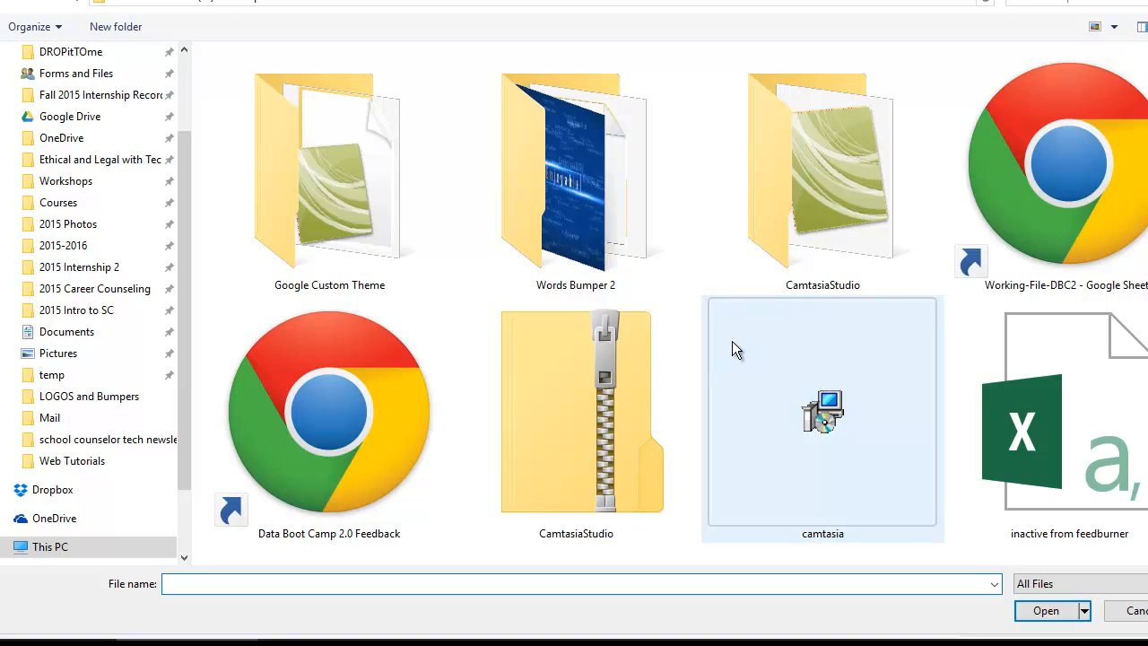
left_click(68, 223)
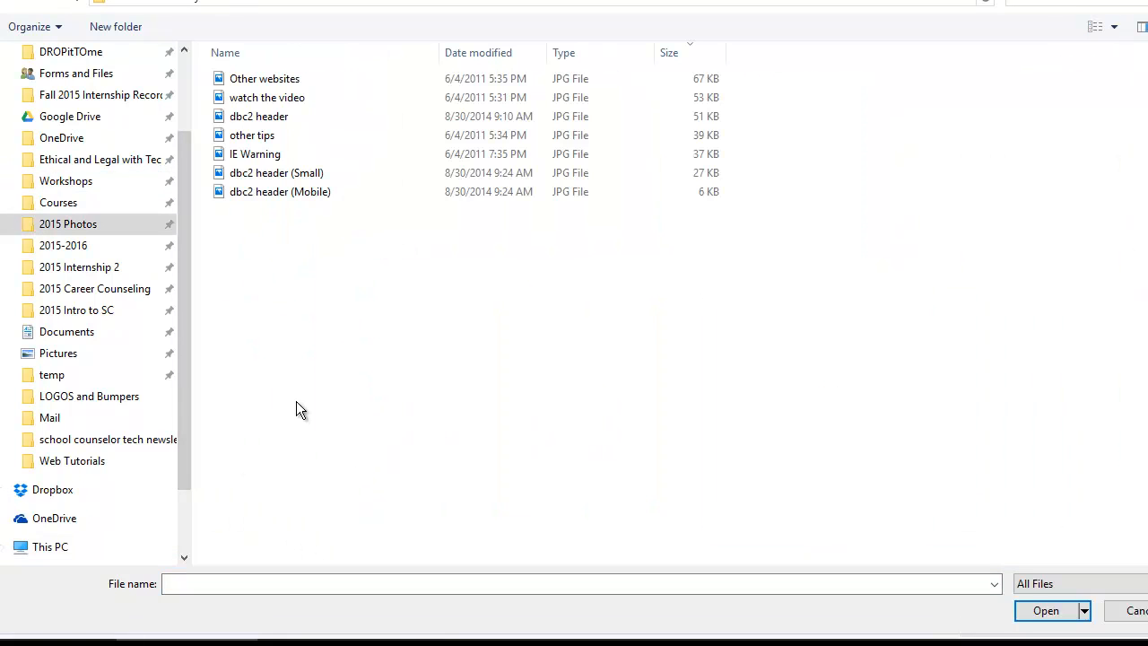
double_click(290, 116)
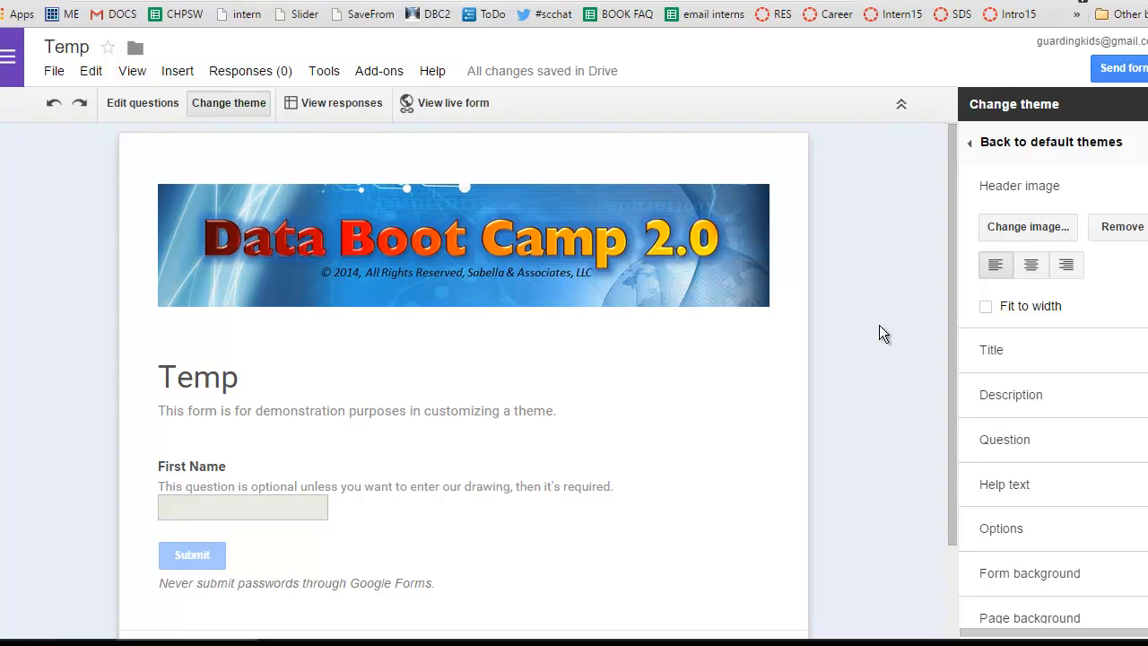
Center the form title and format it as bold Droid Sans in Extra-Large size.
left_click(999, 359)
left_click(1082, 435)
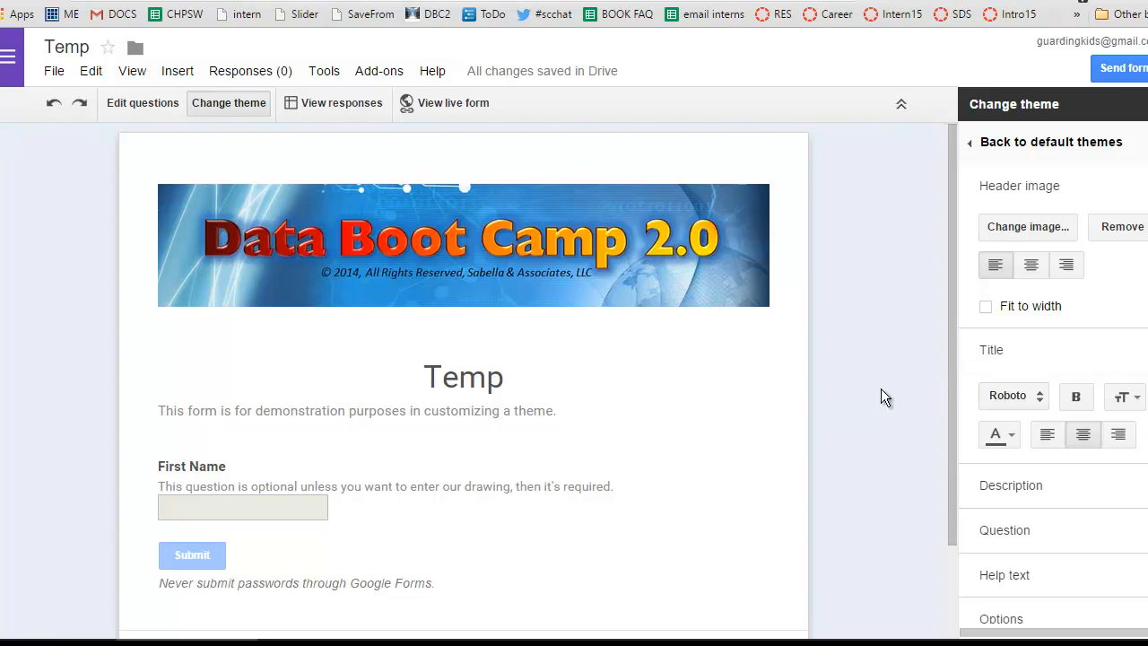
left_click(1023, 397)
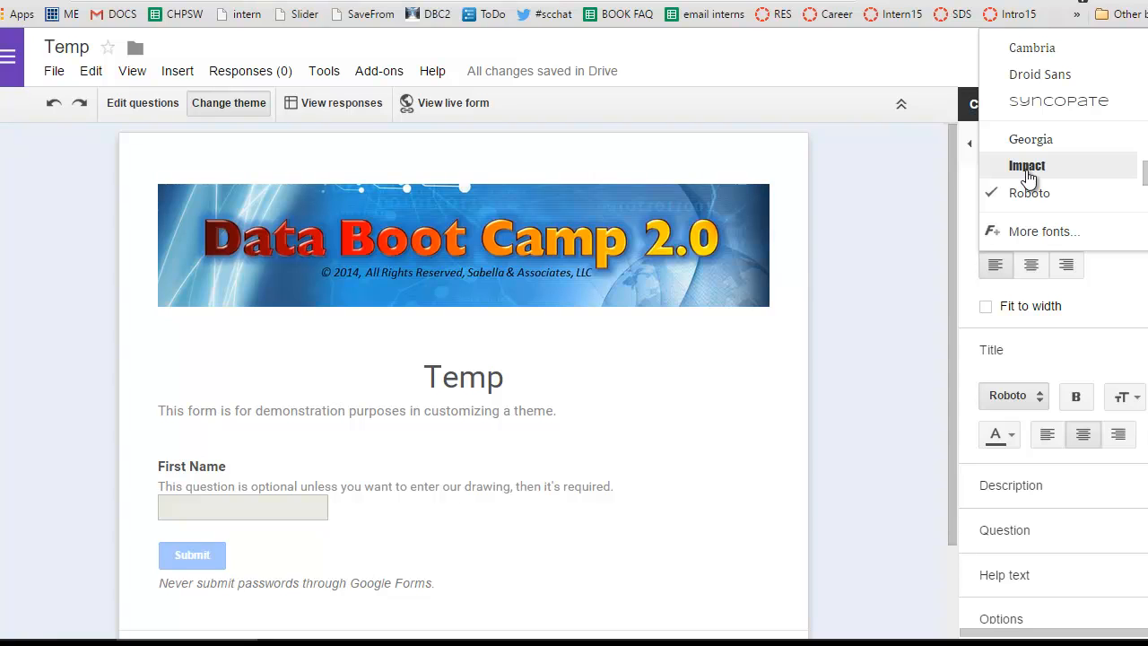
mouse_move(1145, 178)
left_mouse_down()
mouse_move(1143, 159)
mouse_move(1144, 171)
left_mouse_up()
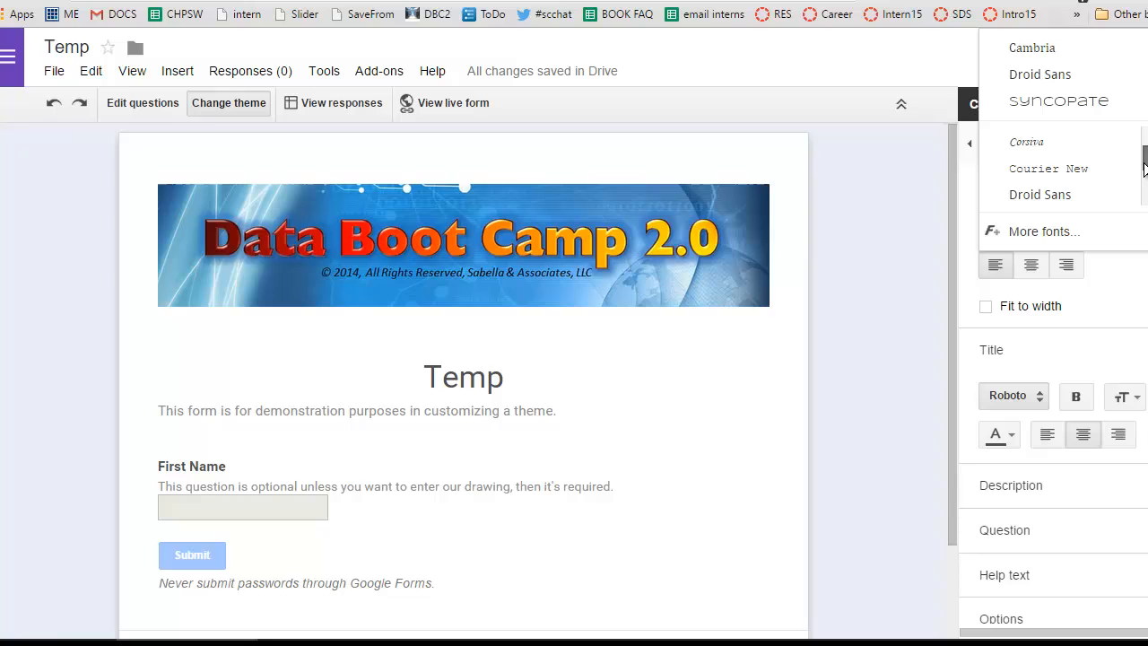
left_click(1067, 198)
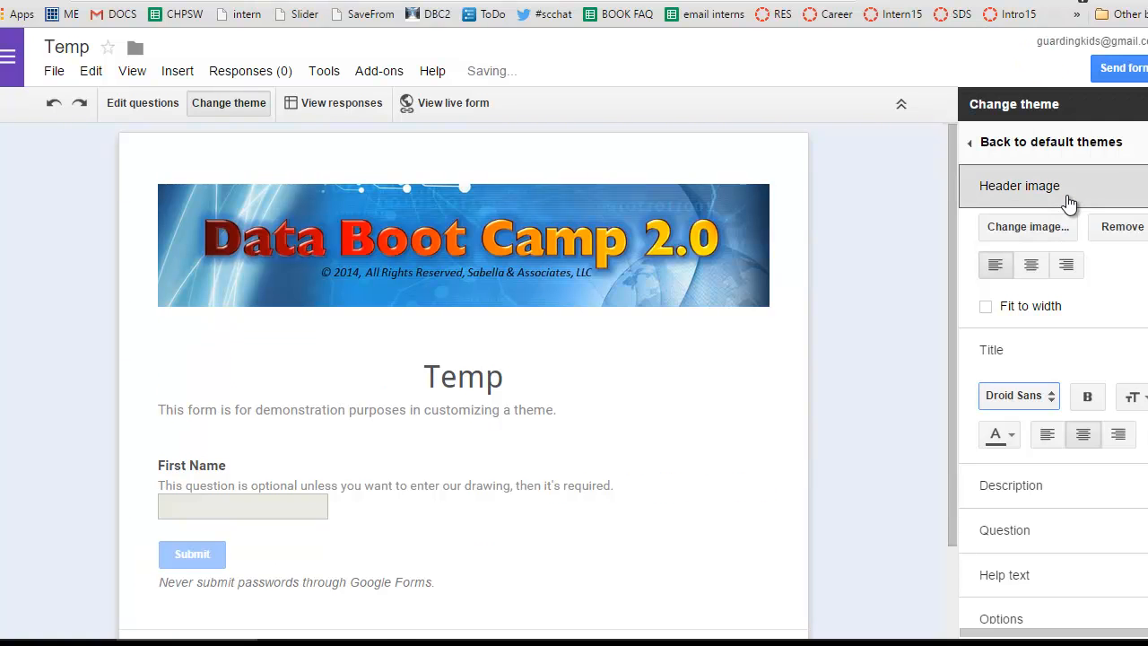
left_click(1086, 394)
left_click(1132, 396)
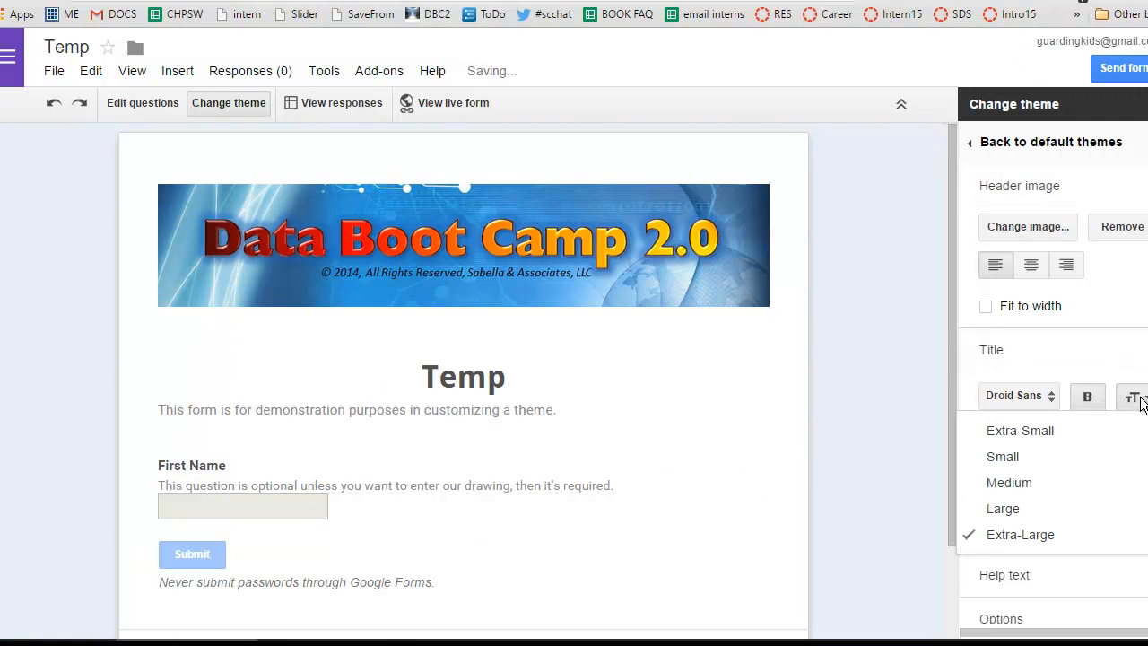
left_click(1074, 537)
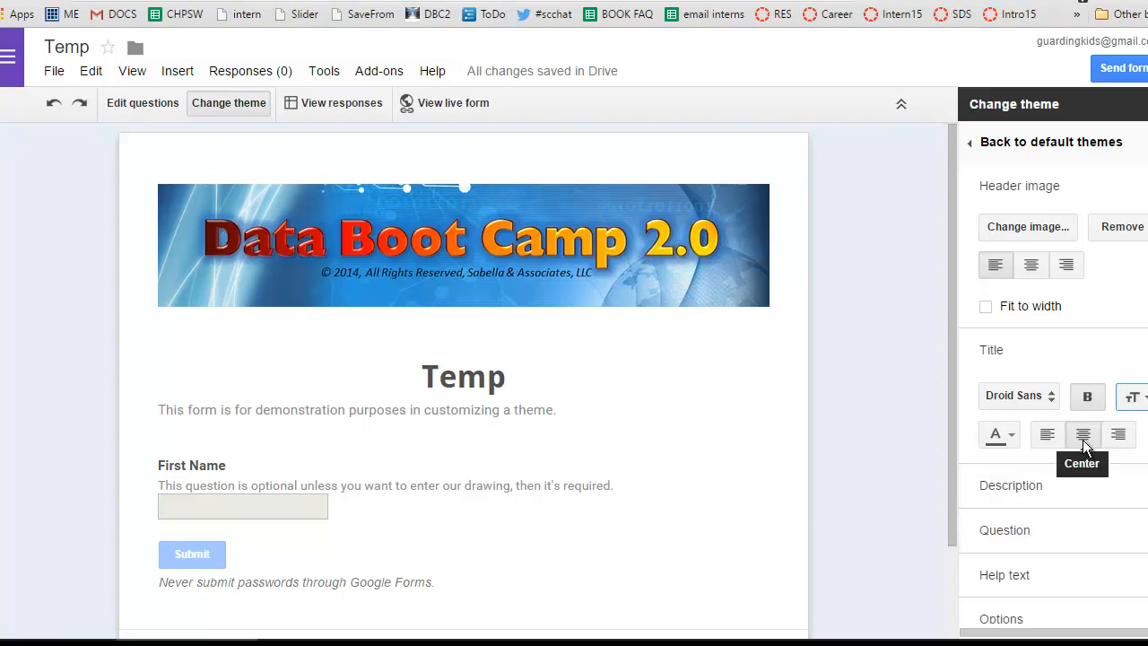
Center the form description and set its text color to dark red.
left_click(1040, 491)
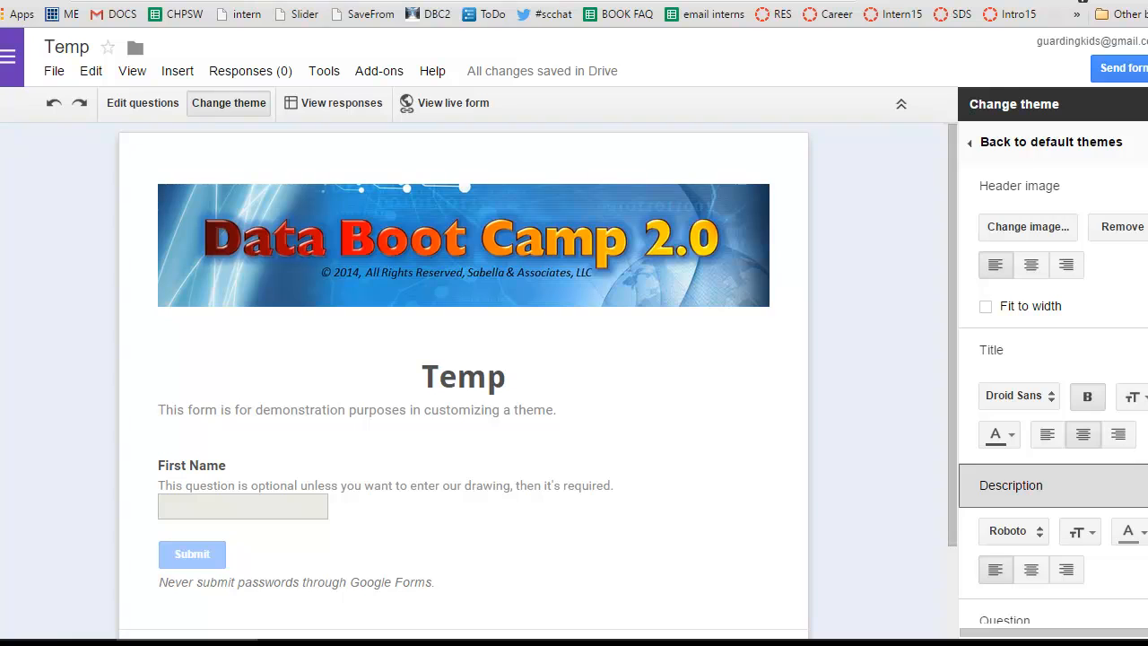
scroll(1033, 433, "down", 3)
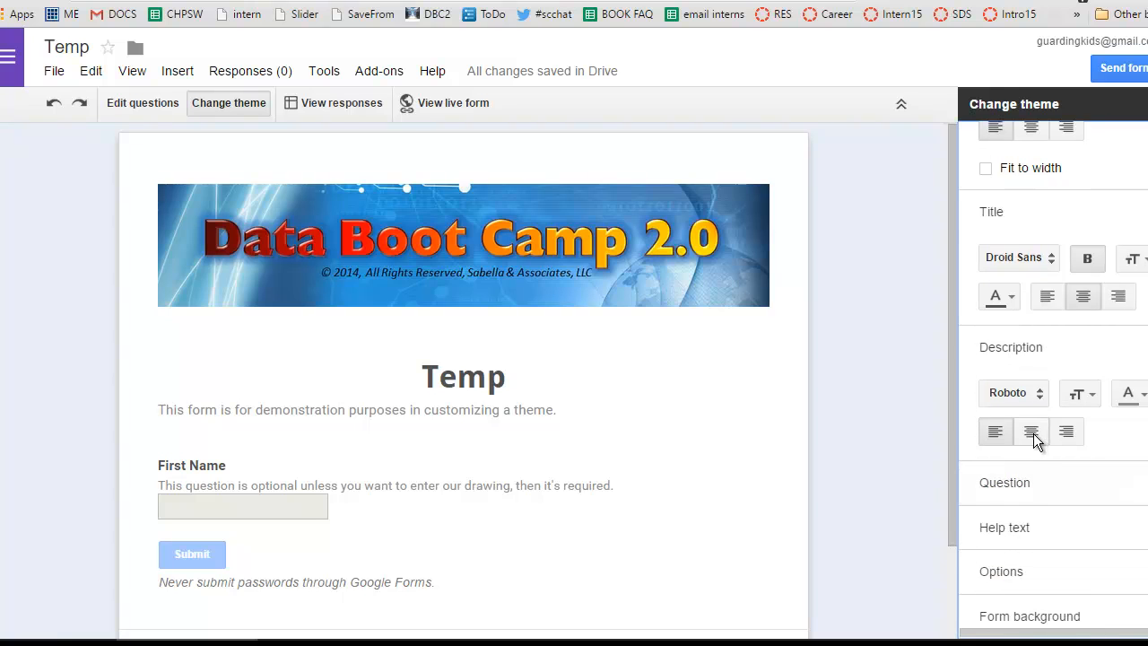
left_click(1033, 433)
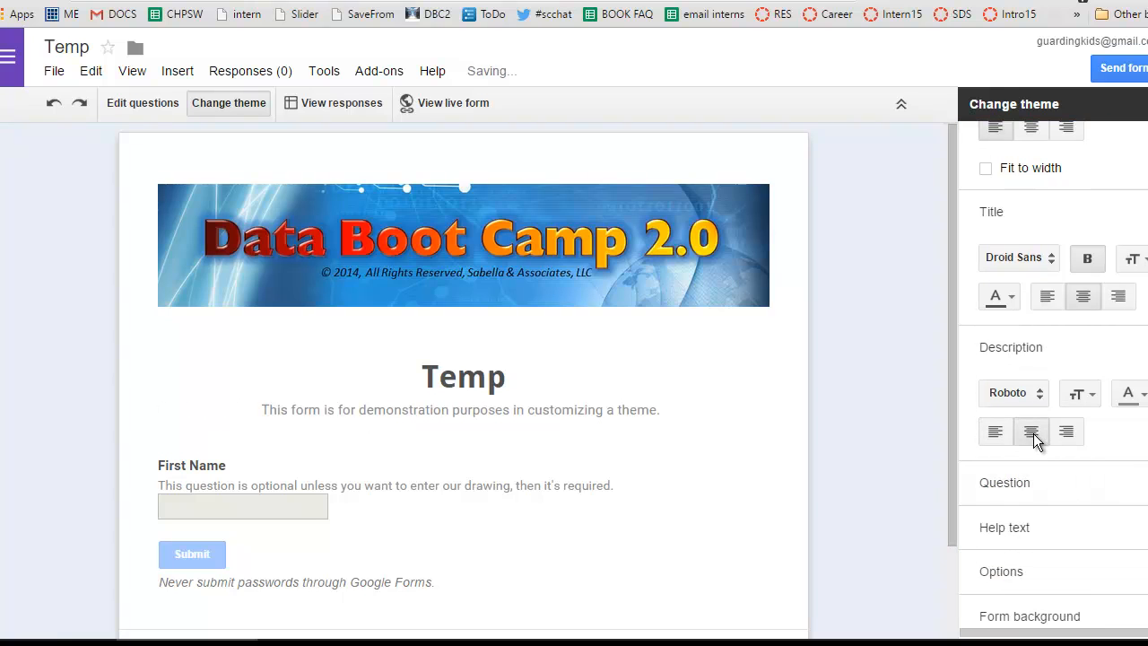
left_click(1130, 395)
left_click(984, 446)
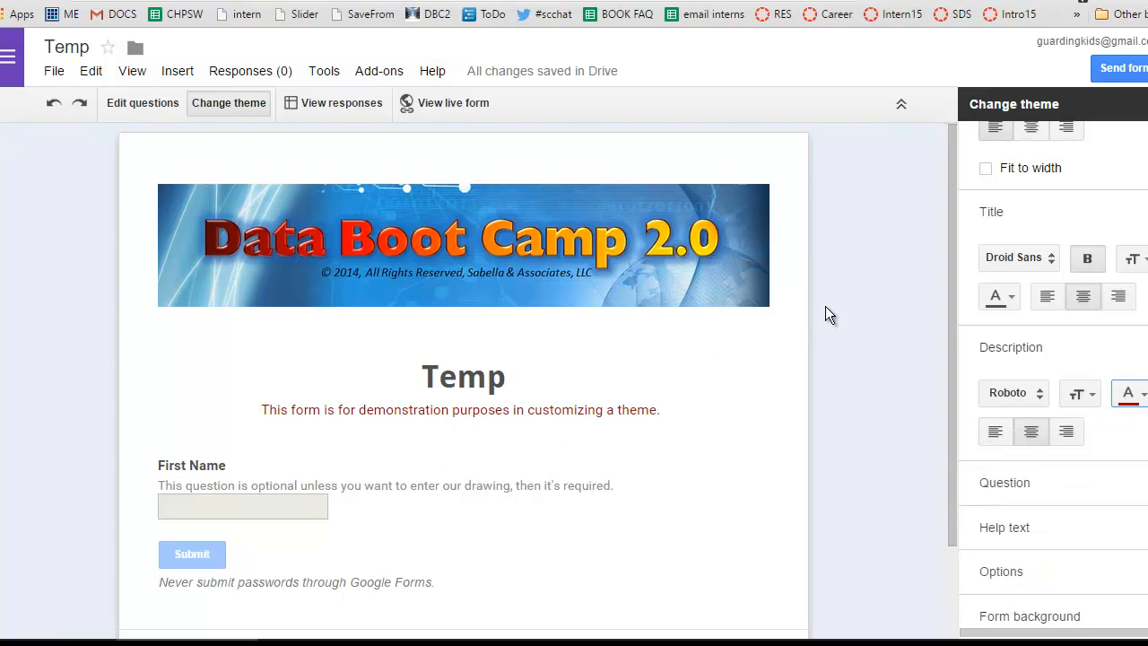
Set the question text color to dark blue and increase its font size.
left_click_drag(953, 352, 951, 455)
left_click(1006, 484)
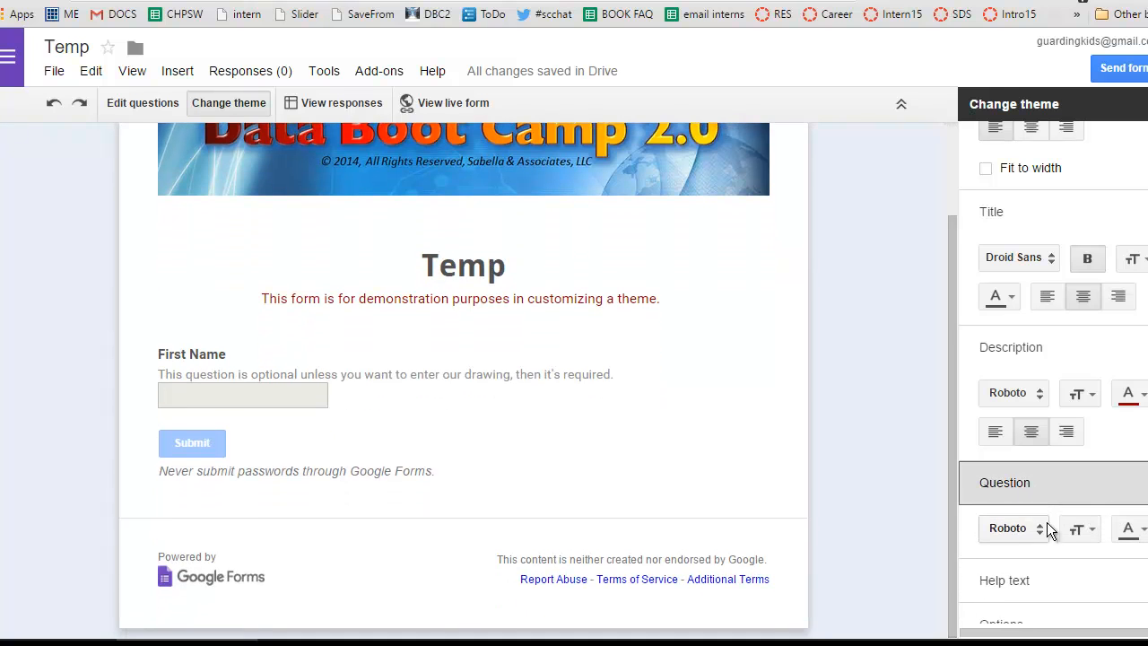
left_click(1128, 528)
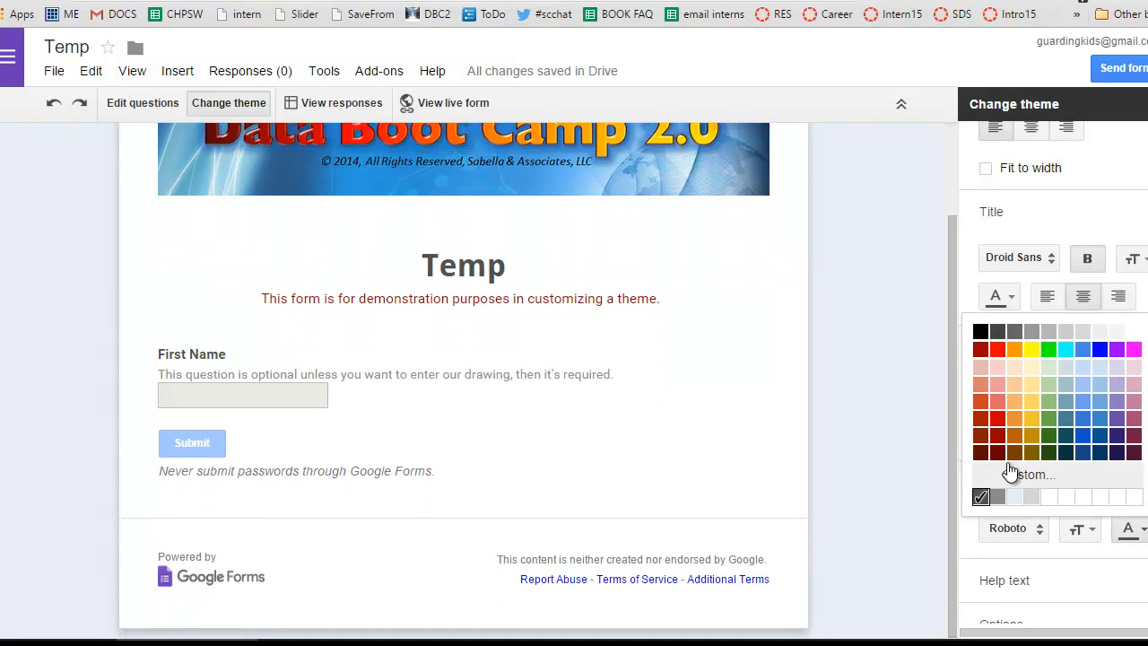
left_click(1078, 452)
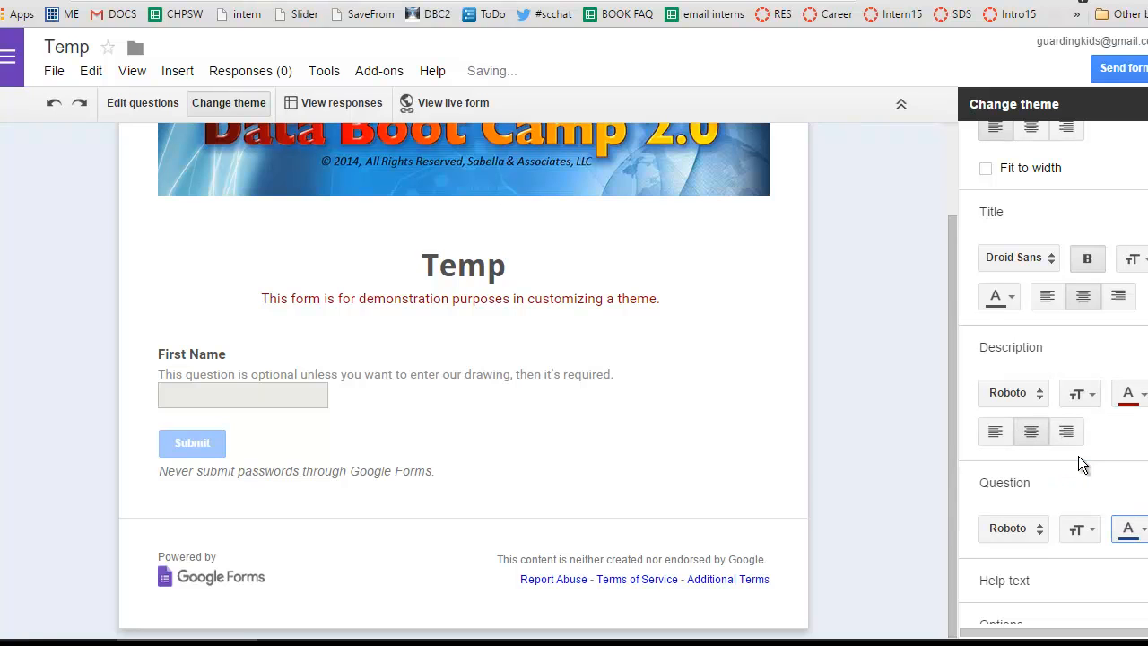
left_click(1072, 528)
left_click(976, 448)
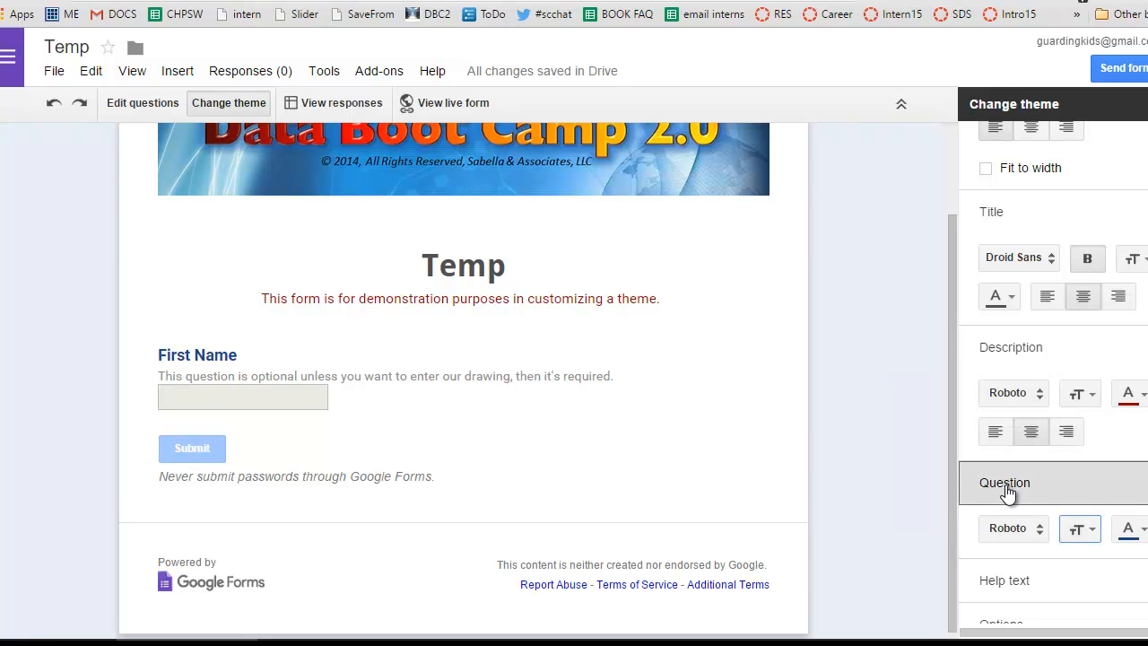
Set the help text color to dark red.
scroll(1031, 484, "down", 1)
left_click(1034, 483)
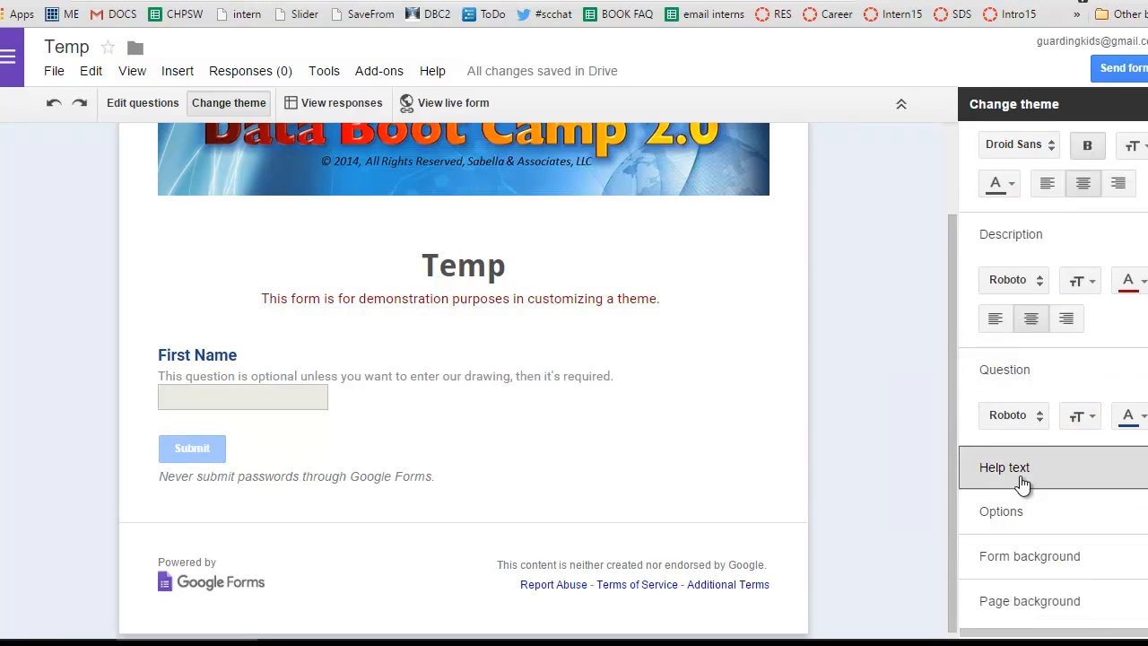
left_click(1128, 513)
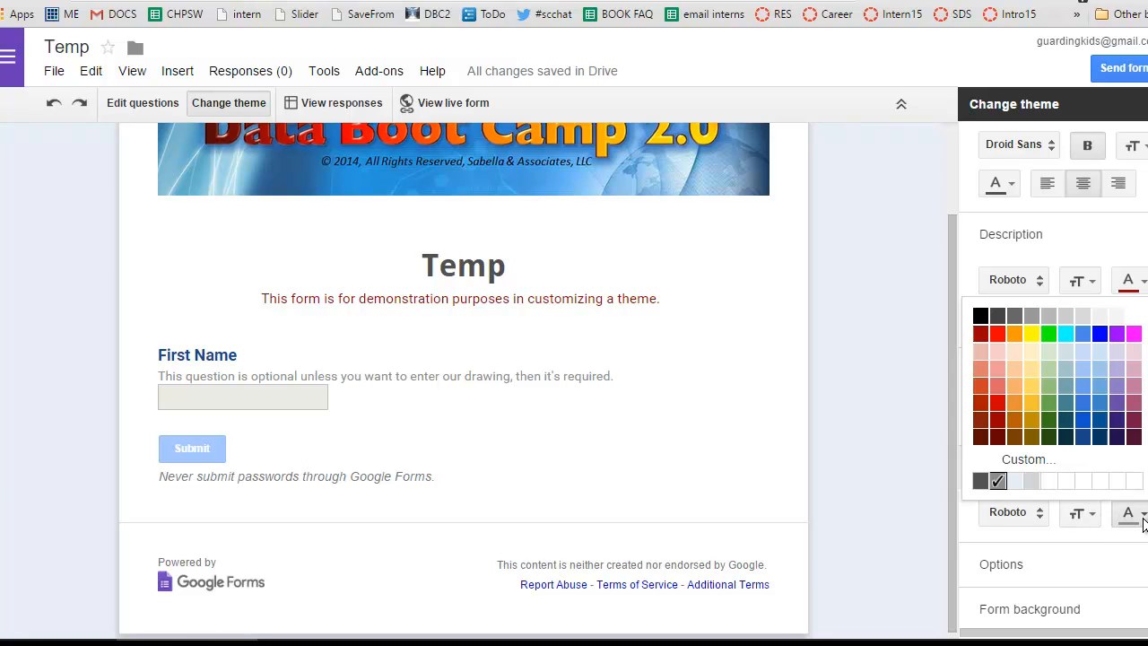
left_click(998, 428)
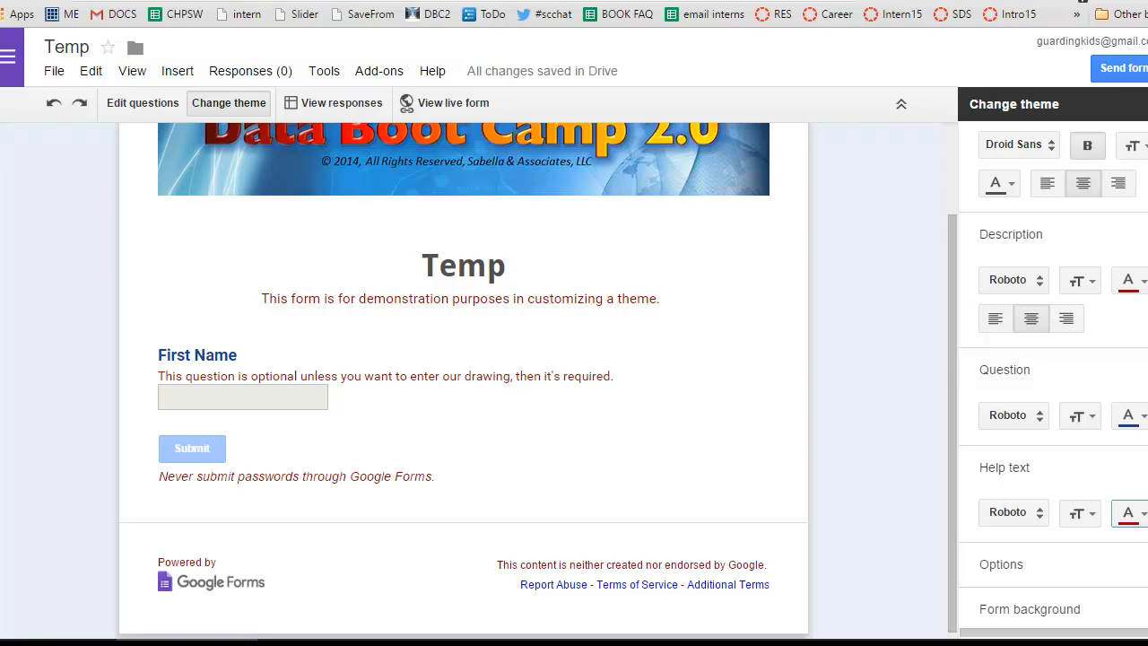
Show the fill and border options for the form background.
scroll(1114, 389, "down", 1)
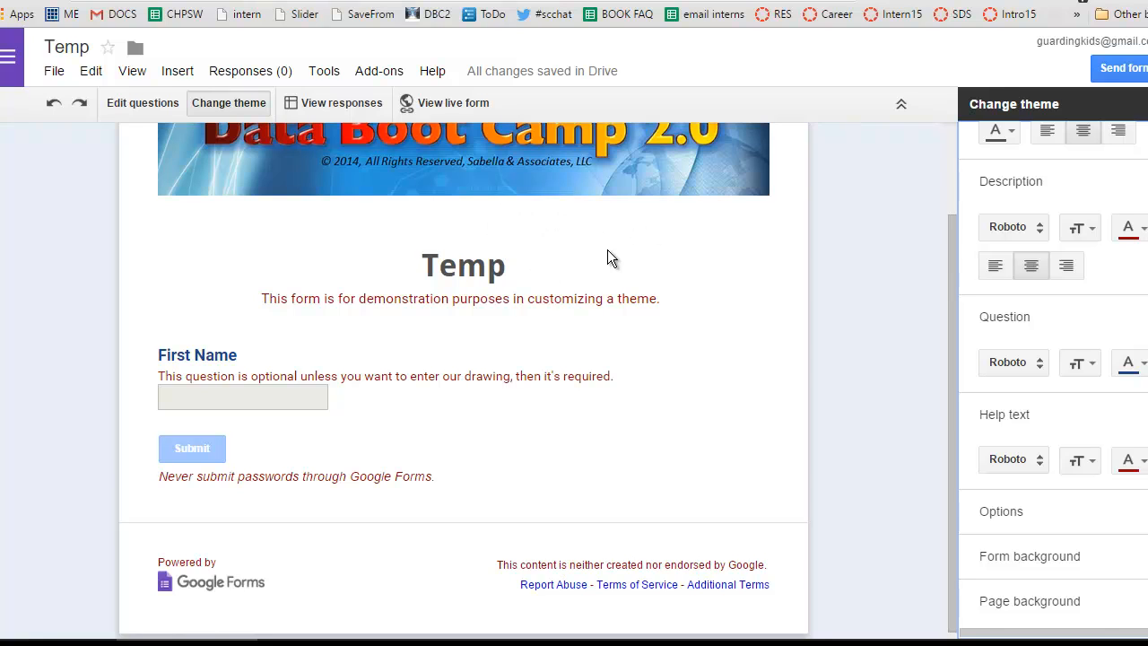
left_click(1040, 561)
scroll(1053, 380, "down", 1)
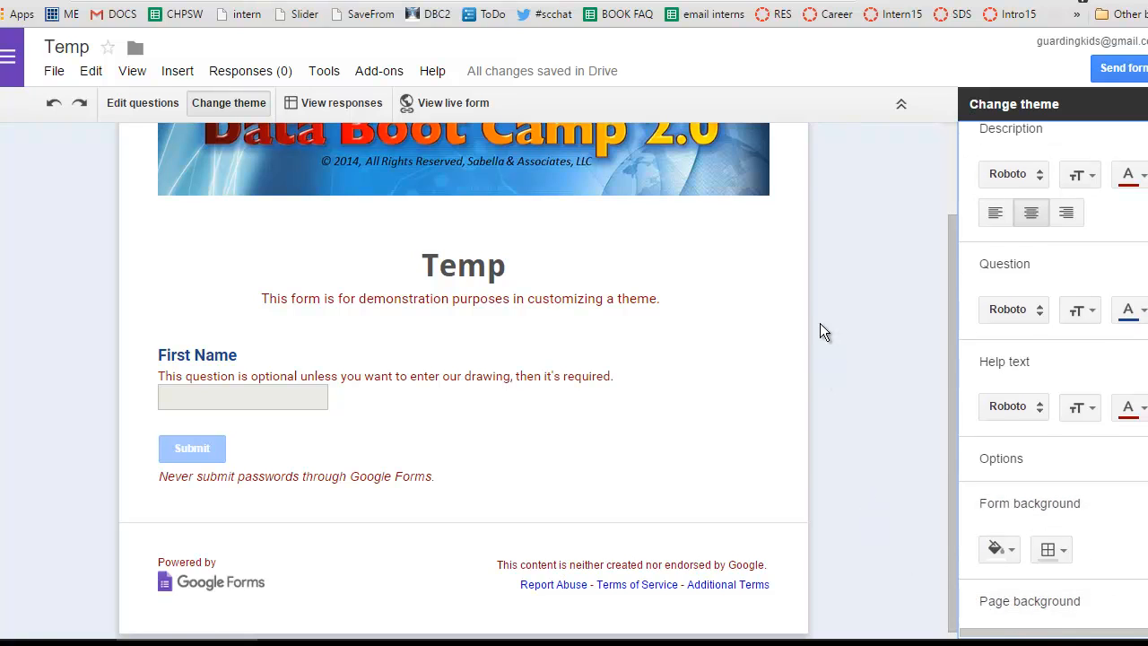
Start uploading a replacement page background image and browse to the Wallpaper folder on the computer.
left_click(1070, 600)
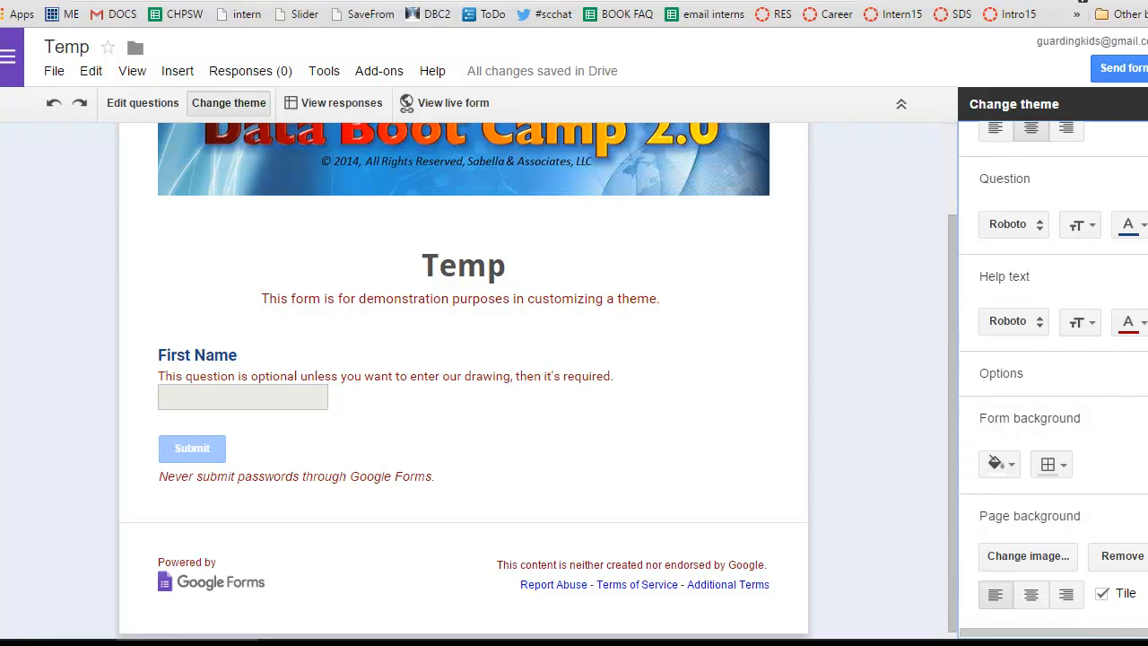
left_click(1050, 556)
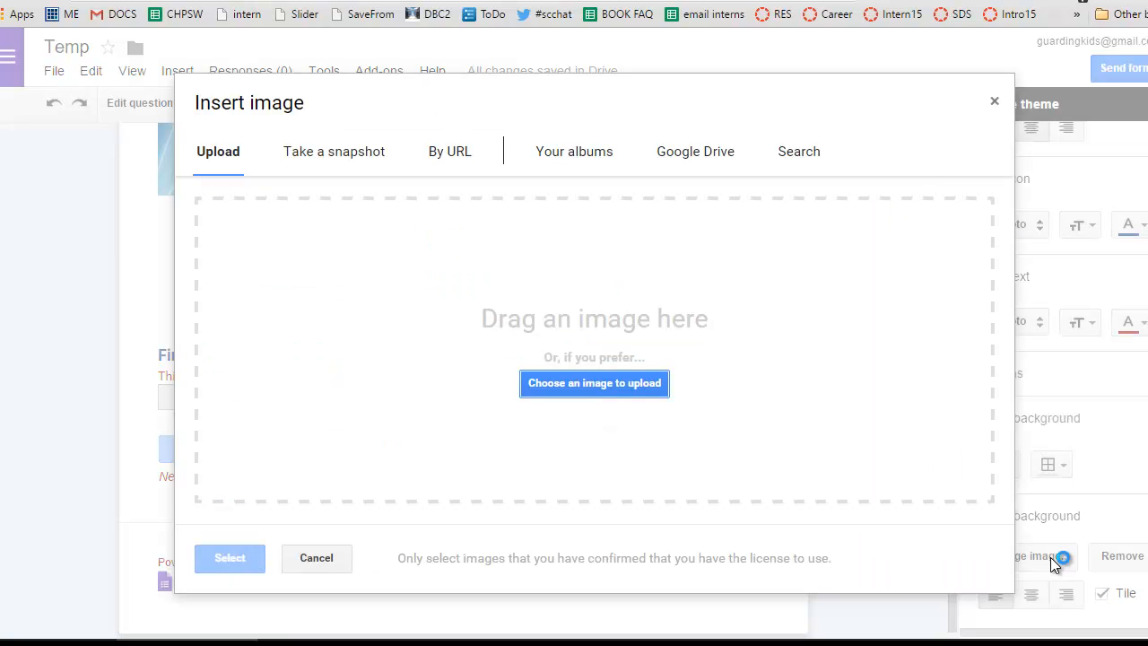
left_click(625, 384)
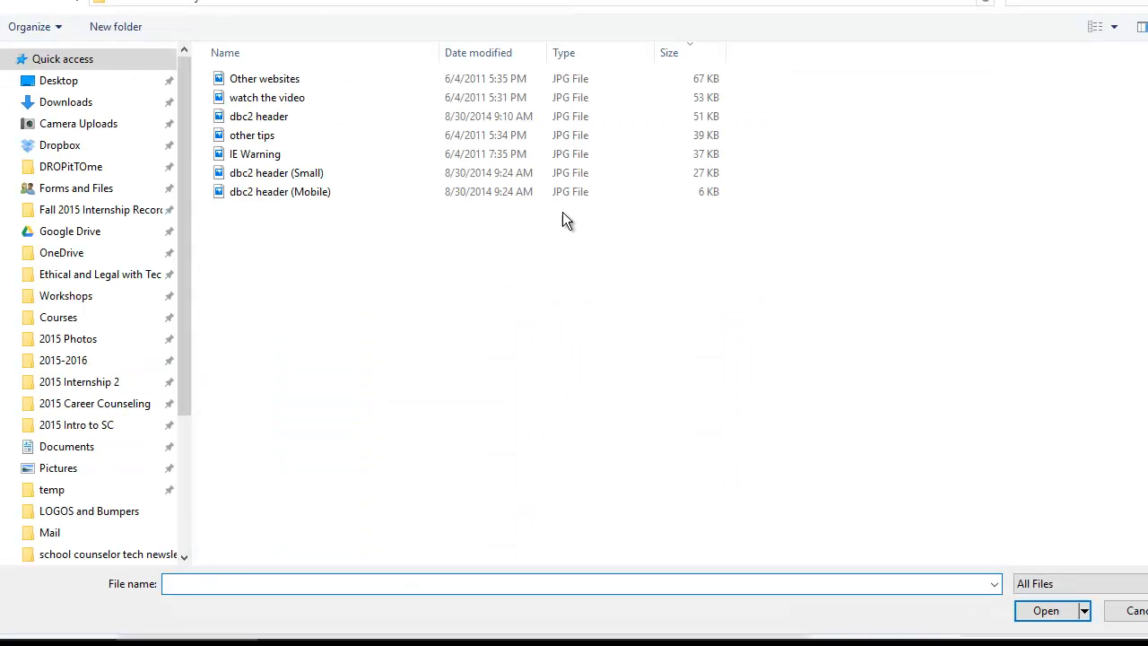
left_click(270, 3)
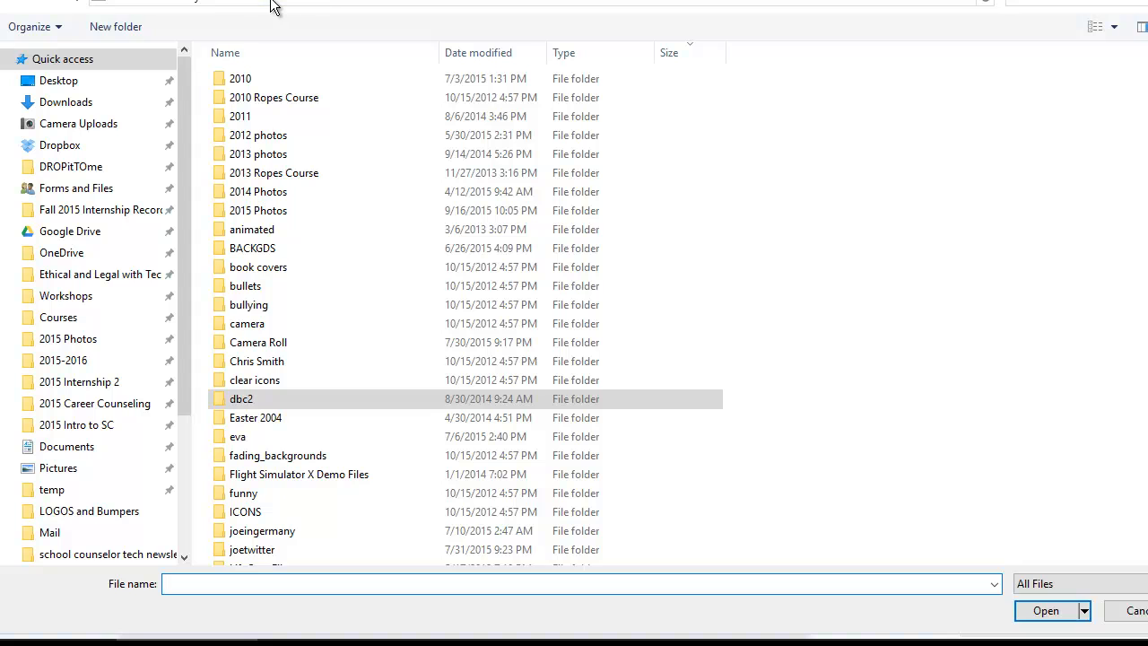
double_click(312, 459)
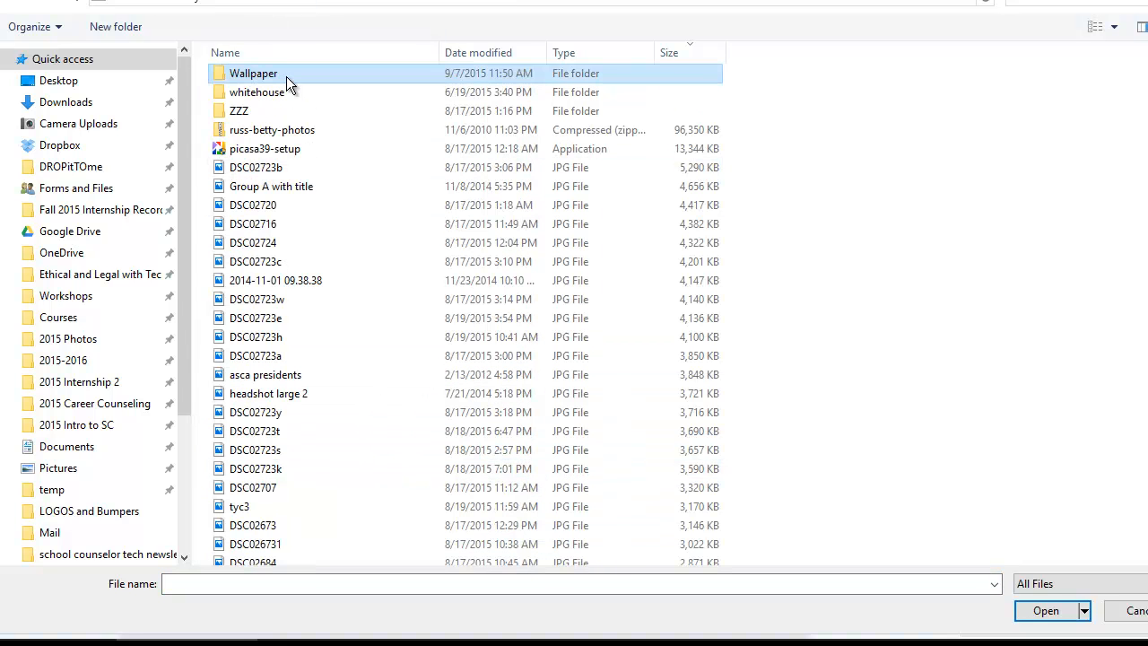
double_click(286, 75)
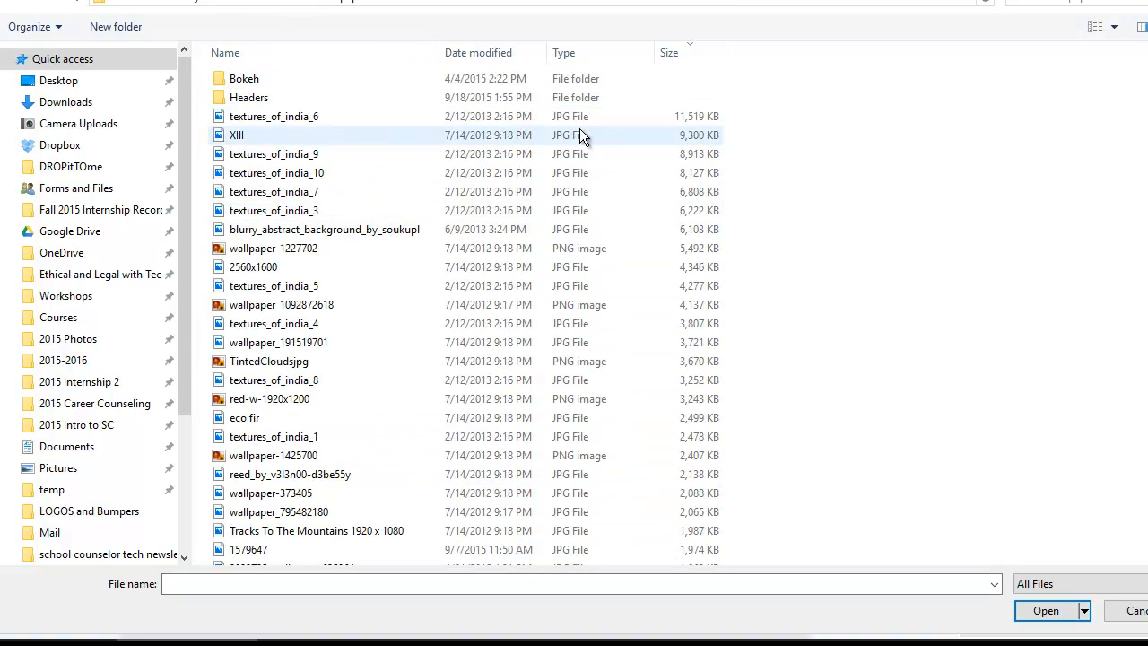
Show the files as large icons and upload blue_bokeh_background-wallpaper-1440x900 from the Bokeh folder as the page background.
left_click(1113, 26)
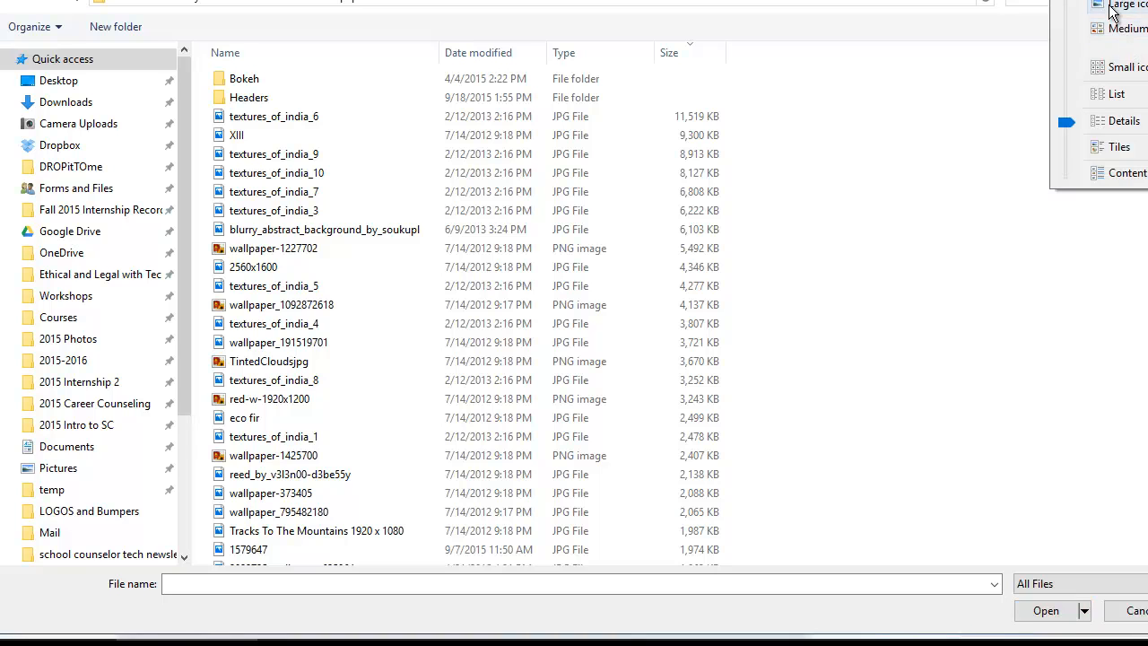
left_click(1117, 7)
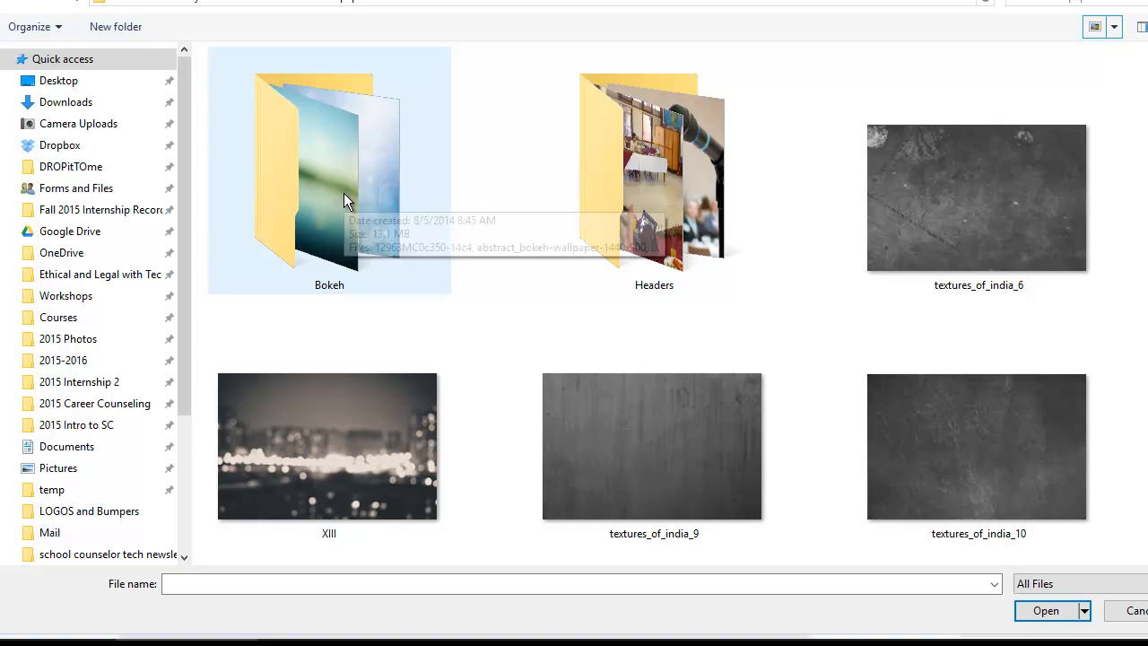
double_click(343, 193)
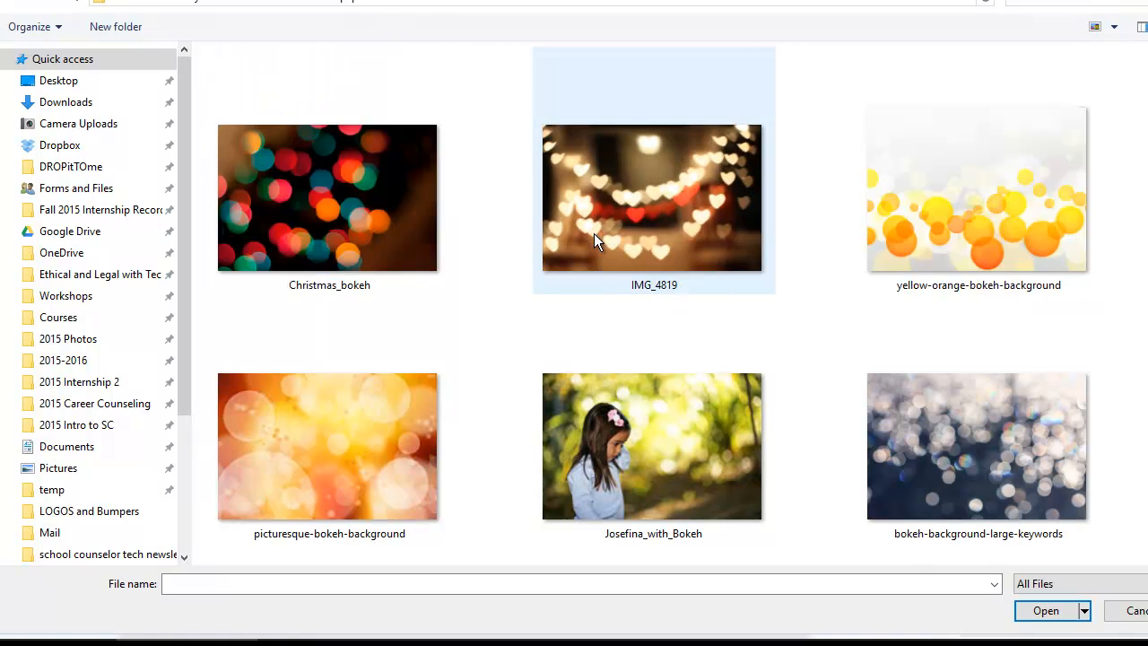
scroll(787, 273, "down", 2)
left_click(669, 492)
scroll(1000, 321, "down", 2)
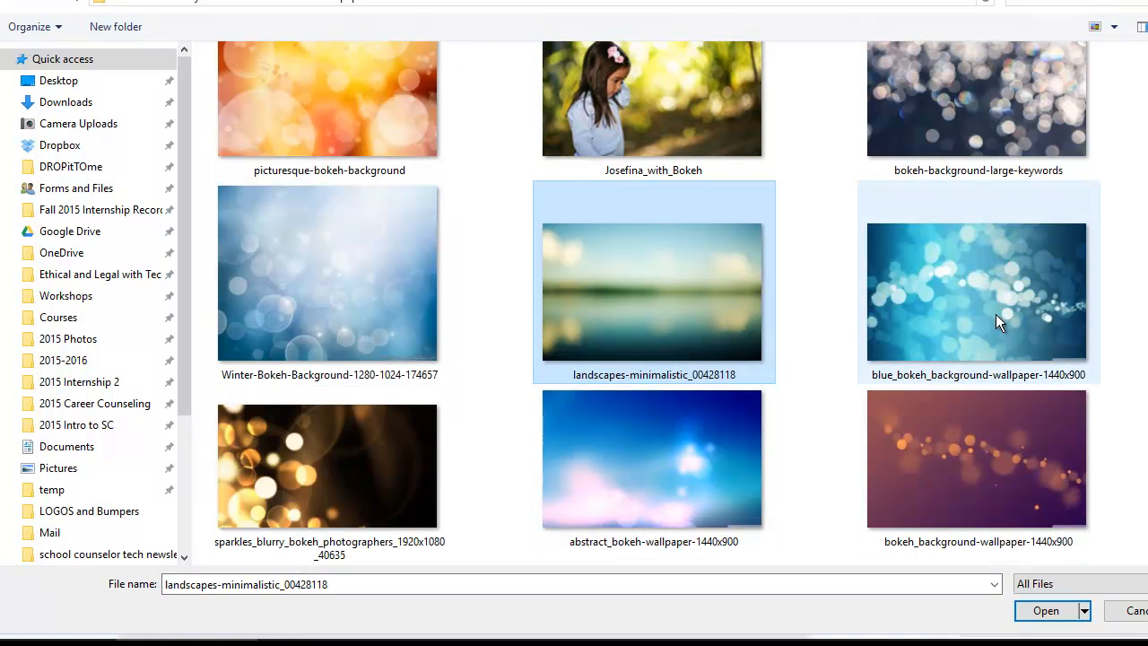
double_click(995, 310)
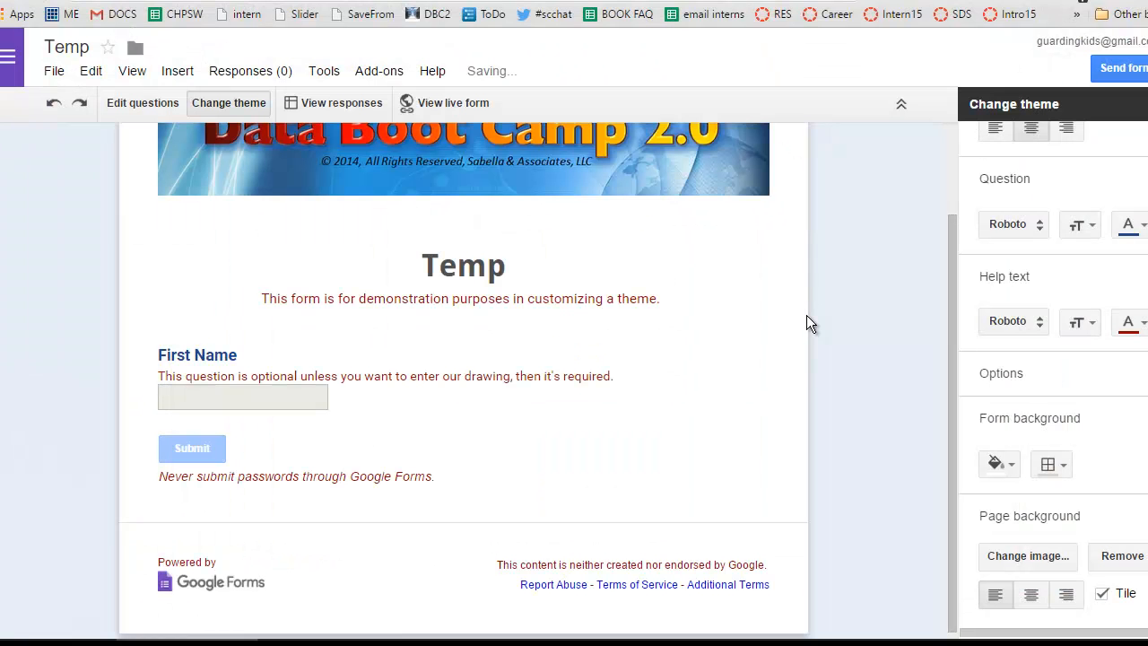
left_click_drag(949, 382, 942, 246)
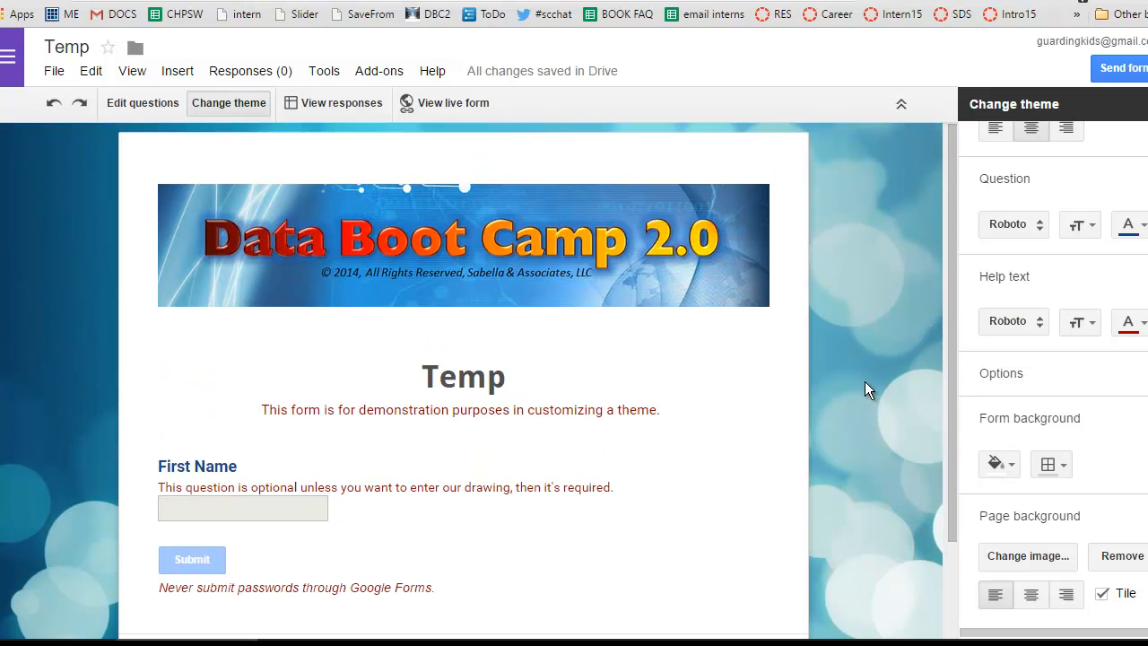
View the live version of the Temp form to check the customized theme.
left_click(430, 103)
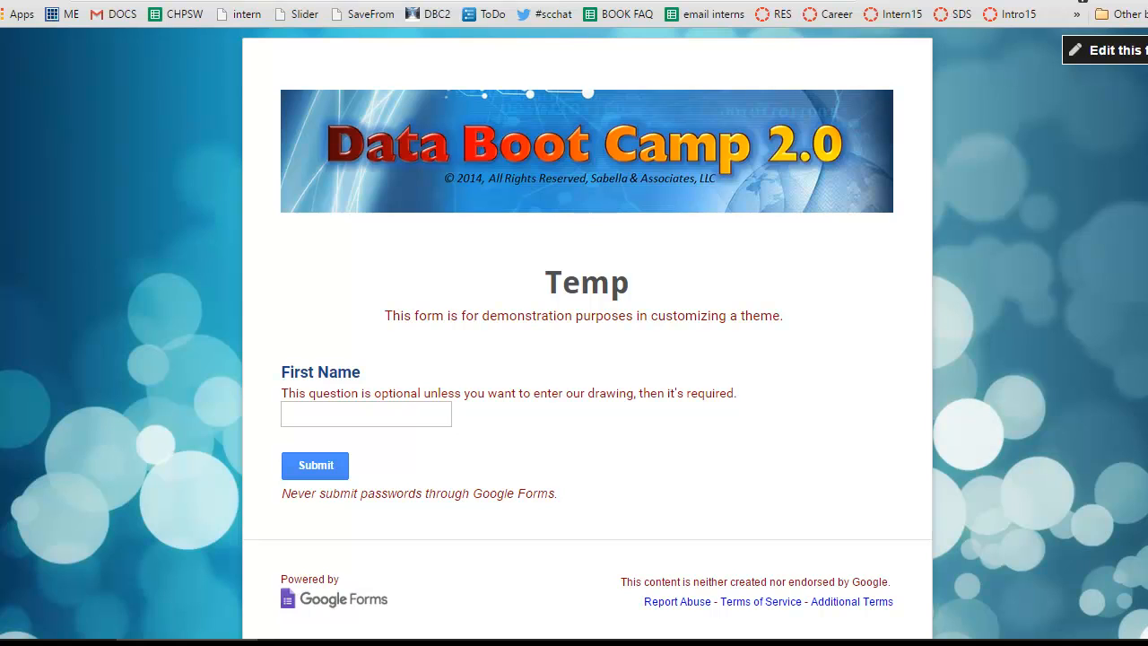
Switch to Google Drive, search for temp and open the Temp (Responses) spreadsheet.
left_click(220, 1)
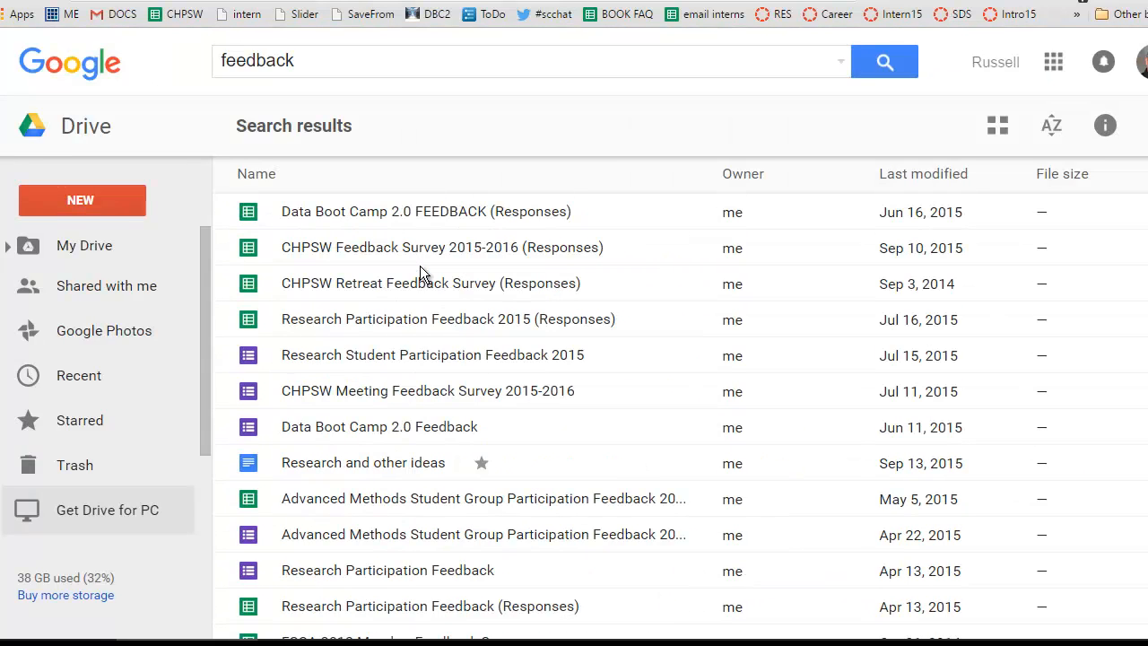
left_click(384, 60)
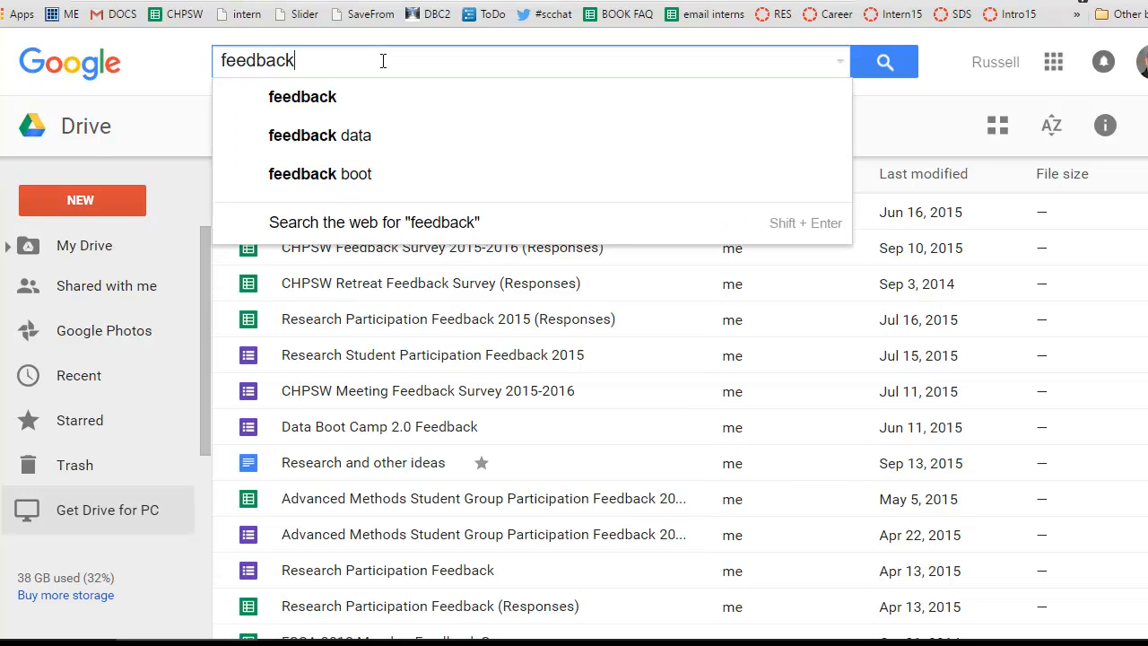
double_click(383, 60)
type("temp")
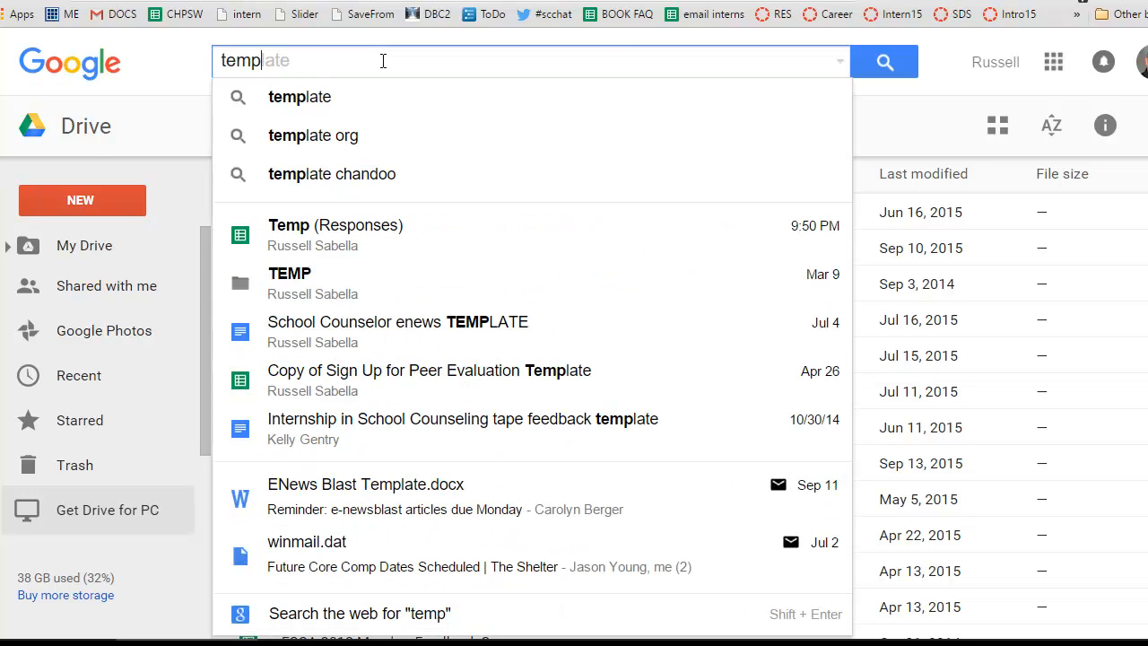
left_click(375, 232)
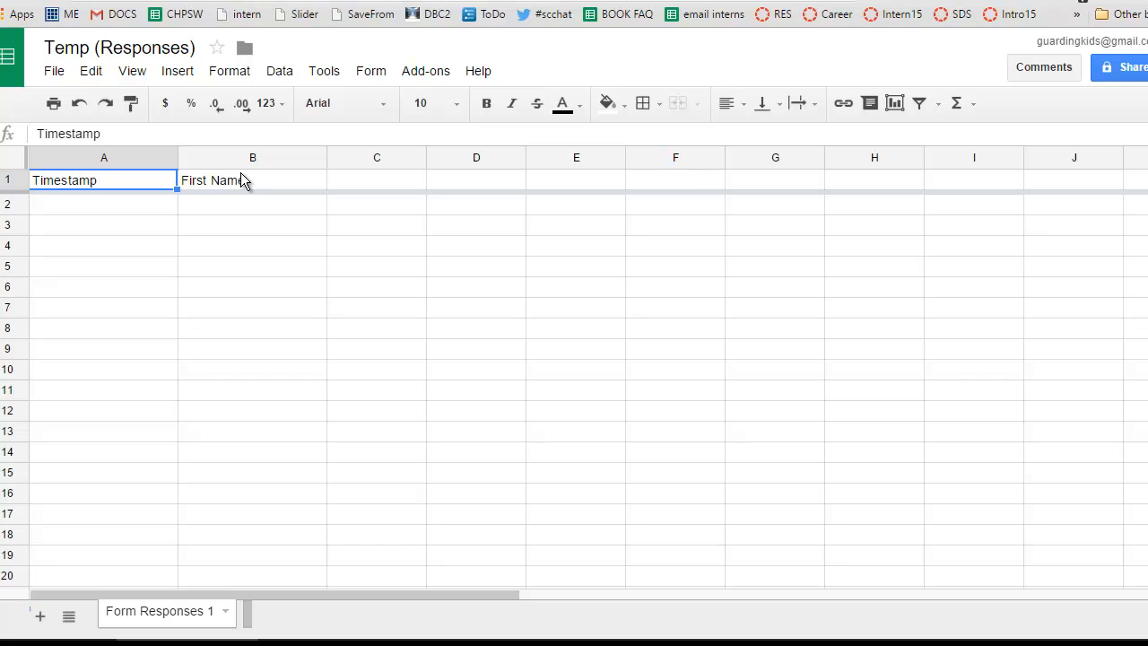
Show the notification rules options for the responses spreadsheet and close them without setting a rule.
left_click(335, 75)
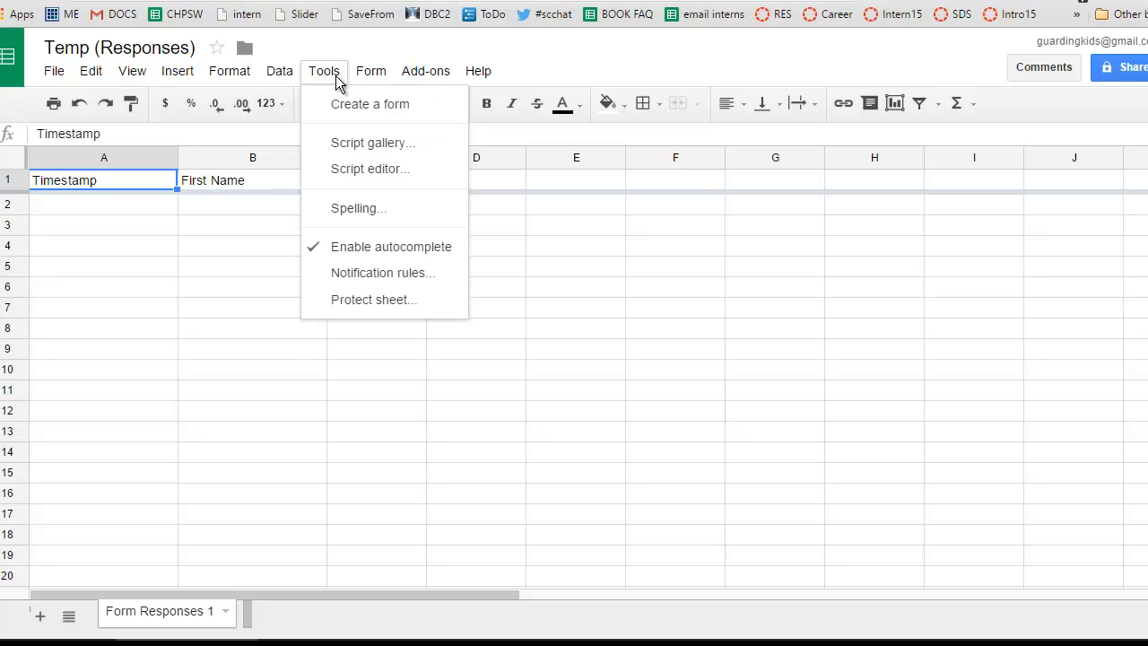
left_click(409, 284)
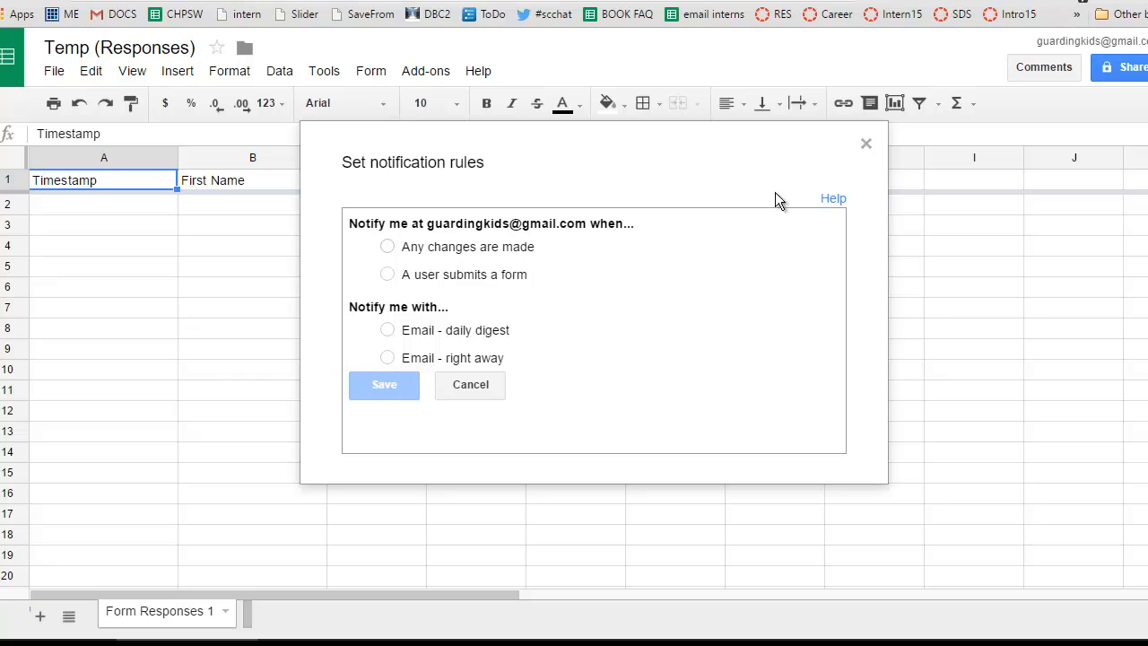
left_click(867, 144)
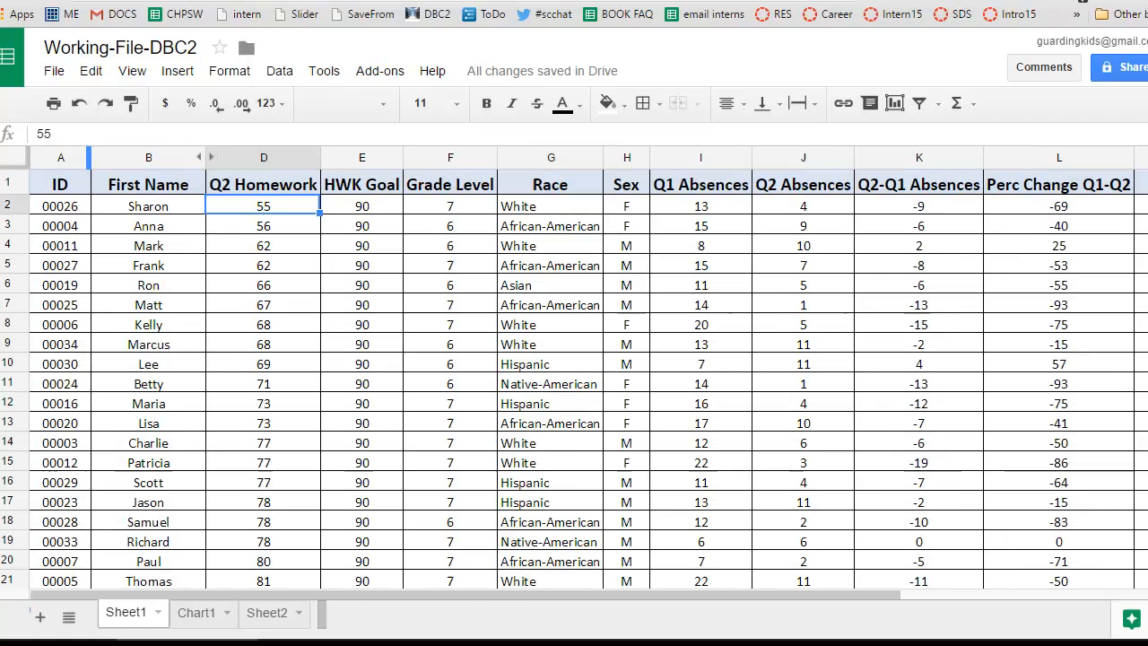
Select the first Grade Level value, cell F2, in Working-File-DBC2 and open Explore for the sheet's data.
left_click(427, 209)
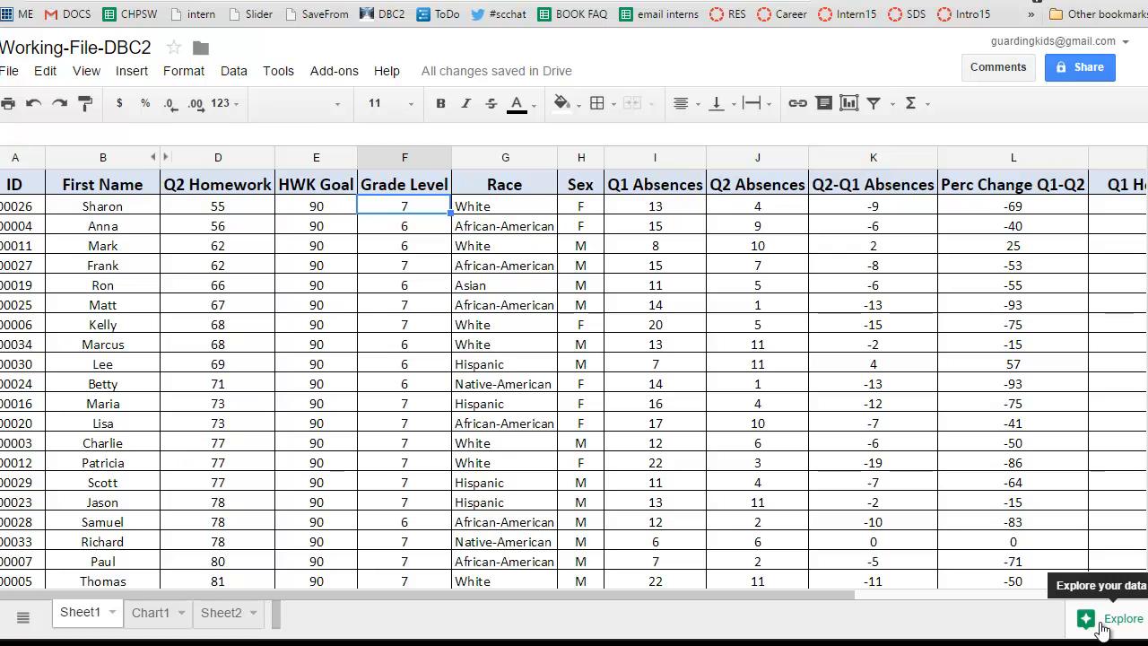
left_click(1105, 628)
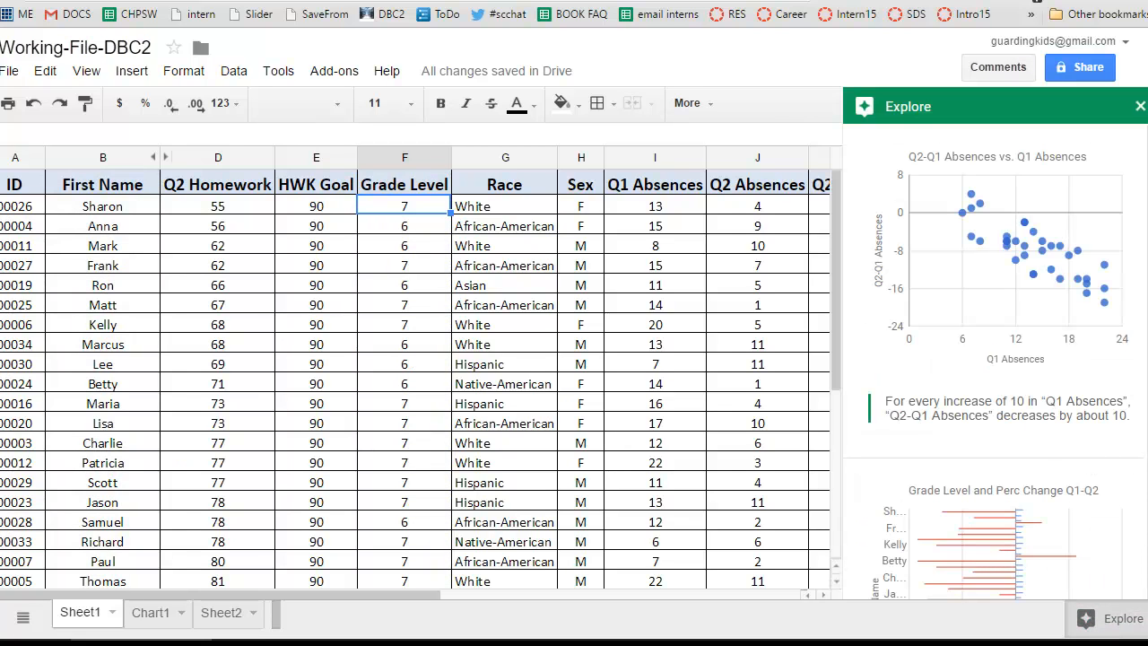
Examine the suggested Explore charts and insights on absences, percent change, sex, Q2 homework, race and grade level.
scroll(994, 359, "down", 1)
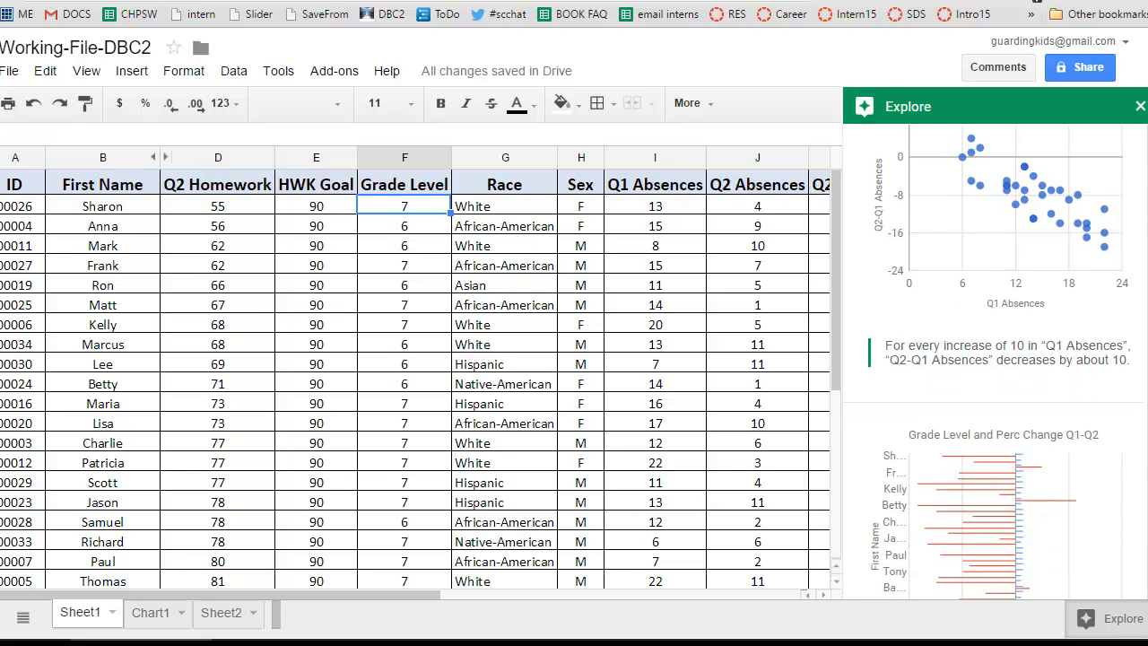
scroll(994, 359, "up", 1)
scroll(994, 359, "down", 2)
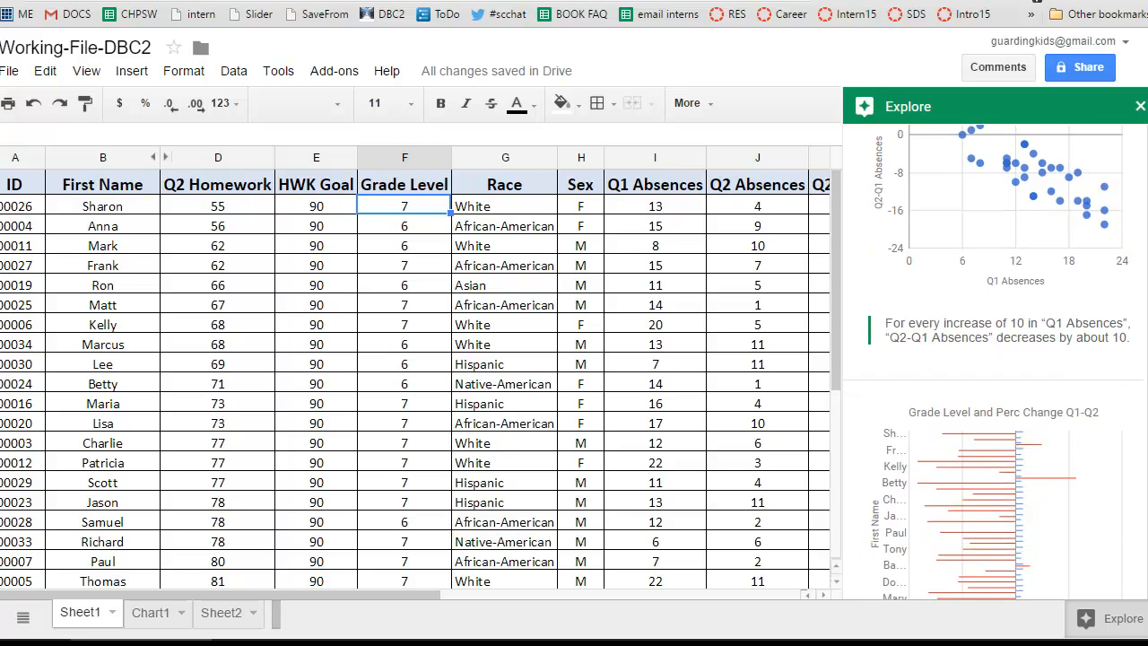
scroll(994, 358, "up", 2)
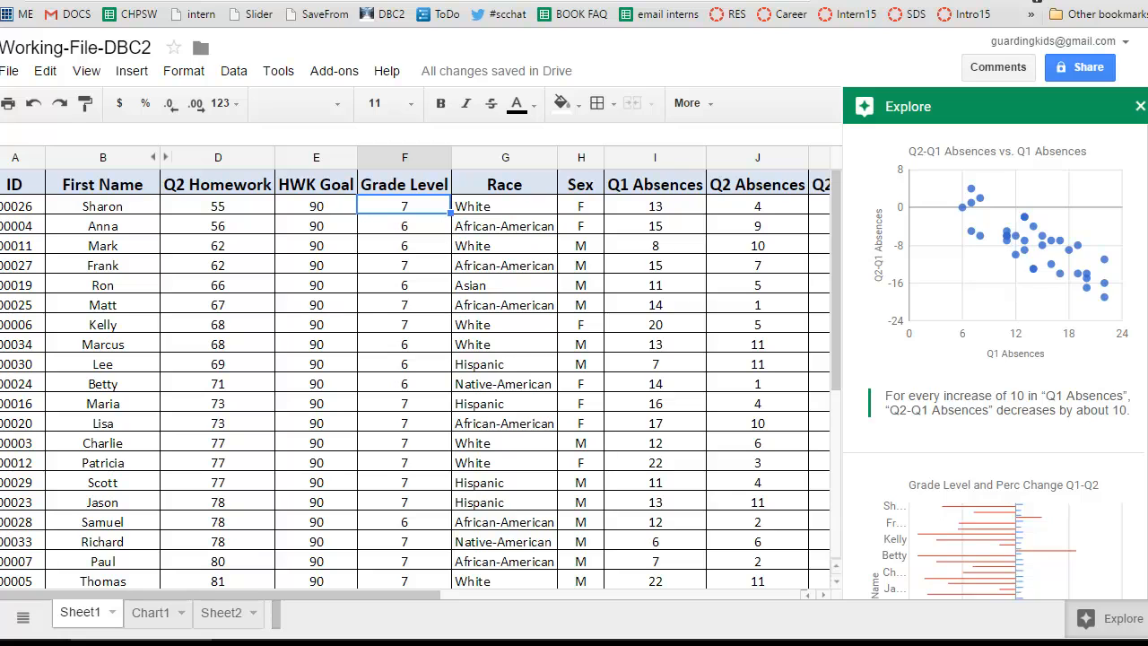
scroll(993, 359, "down", 5)
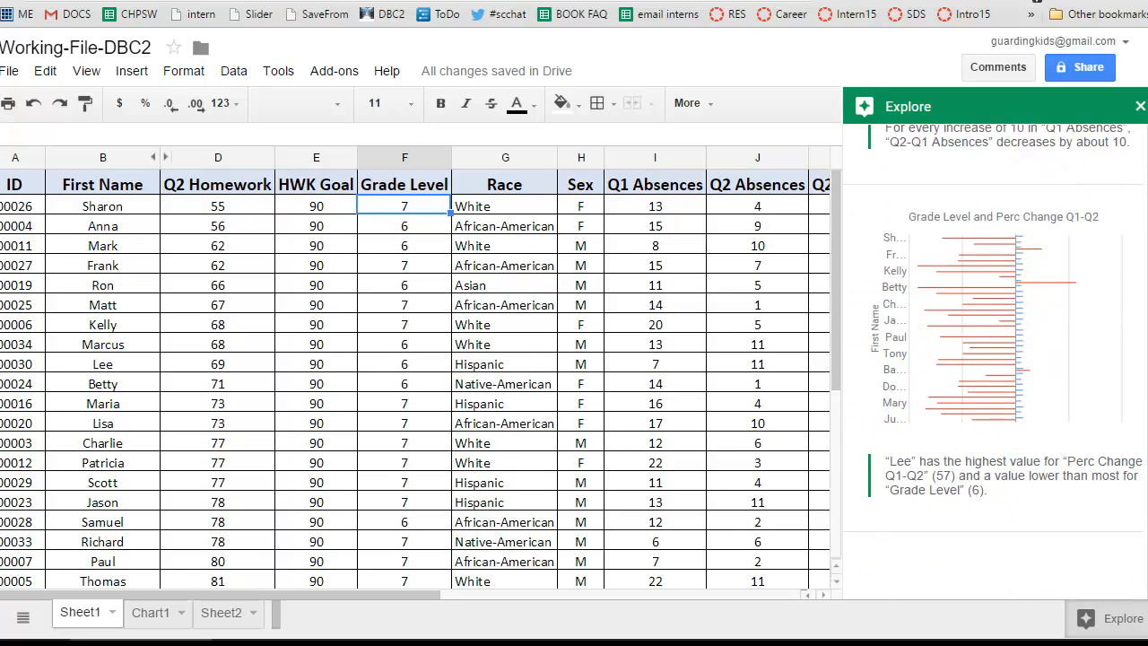
scroll(1145, 257, "down", 3)
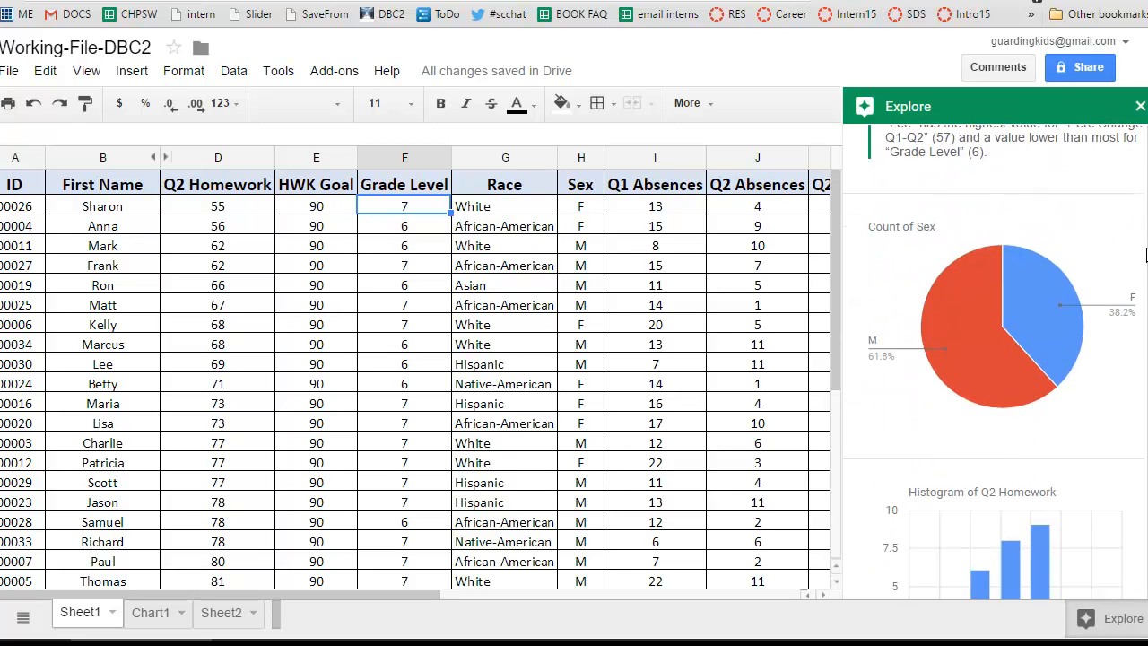
scroll(1145, 257, "down", 2)
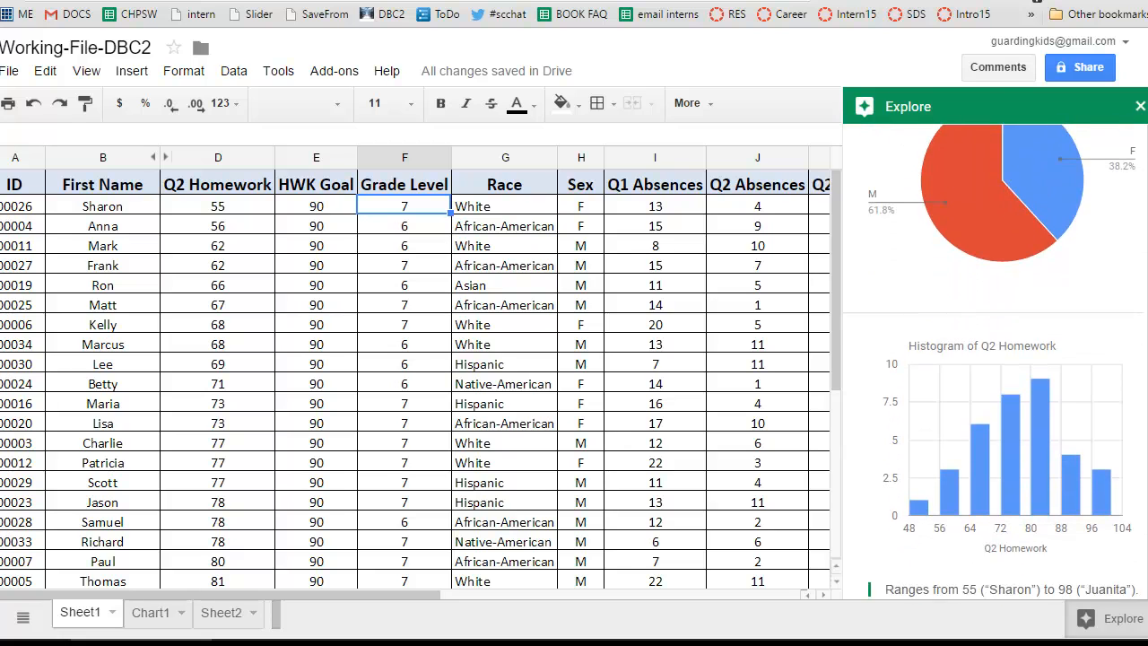
scroll(993, 358, "down", 3)
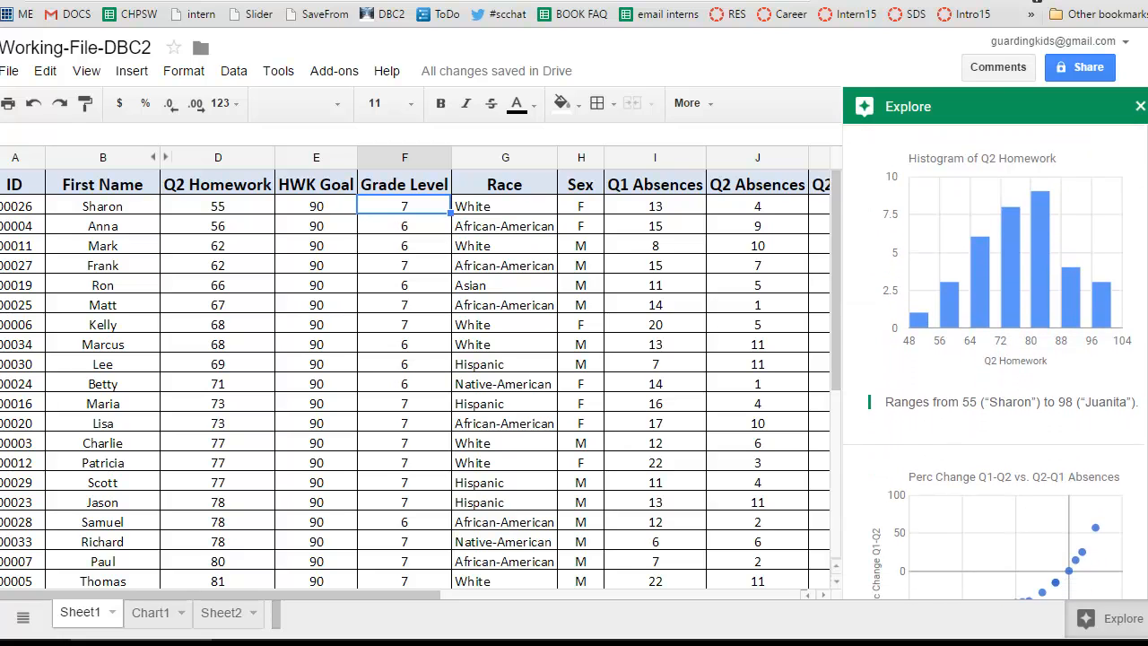
scroll(993, 359, "down", 3)
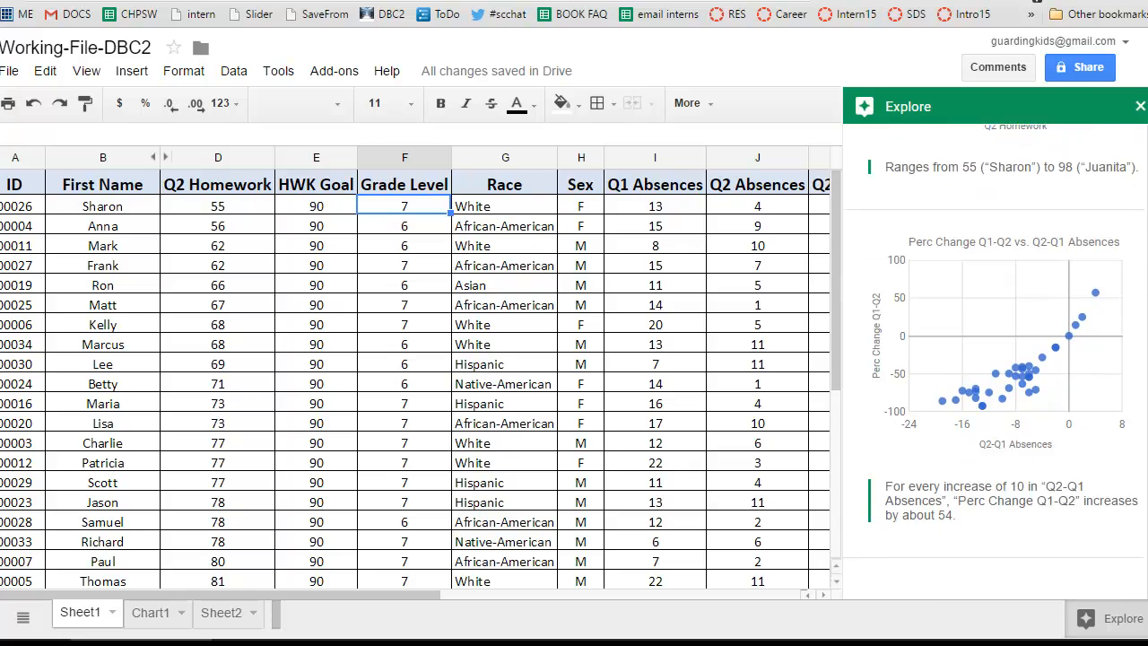
scroll(993, 359, "down", 4)
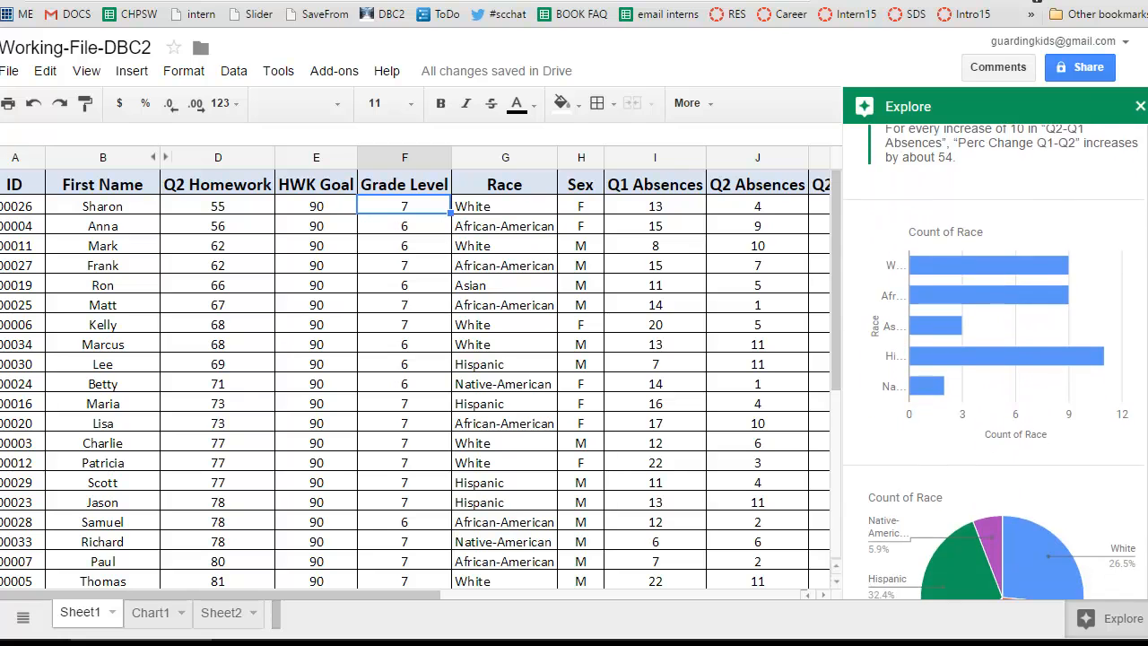
scroll(994, 359, "down", 4)
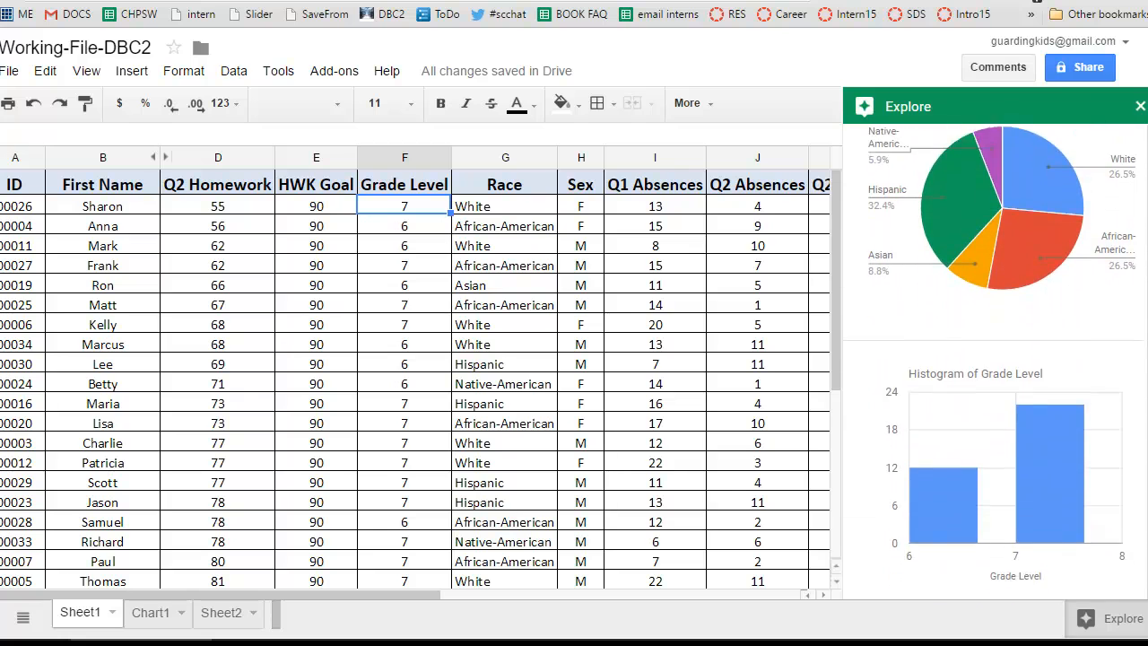